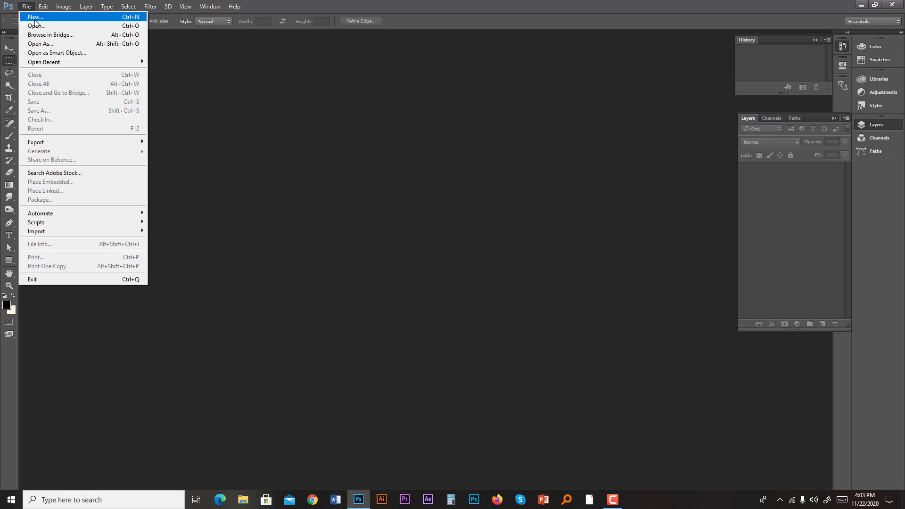
Step: Create a new document named Landscape at 3000 × 1600 pixels, 72 pixels/inch, RGB Color, with a white background
click(35, 19)
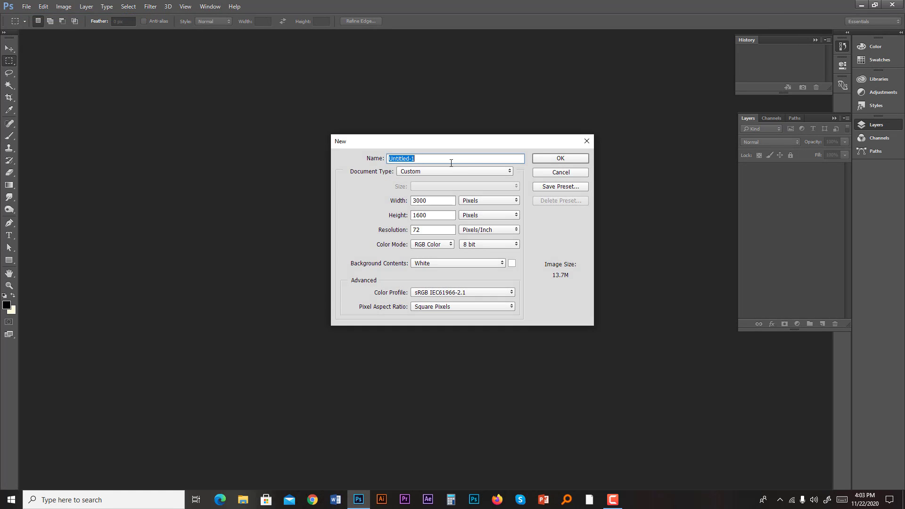
text(Landscape)
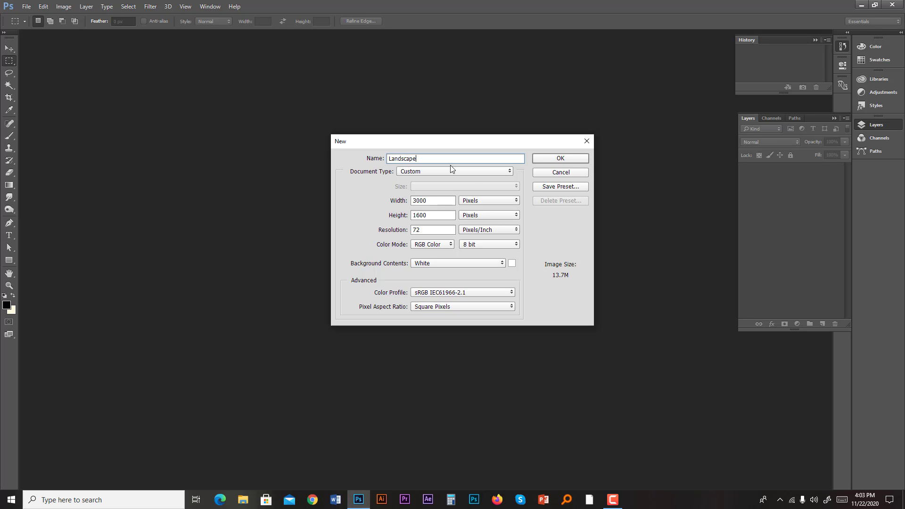
key(Tab)
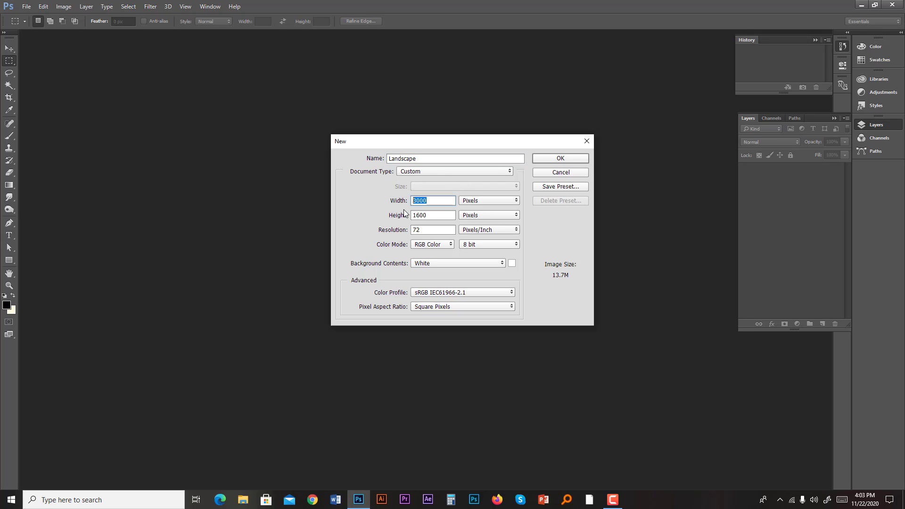
key(Tab)
key(Tab)
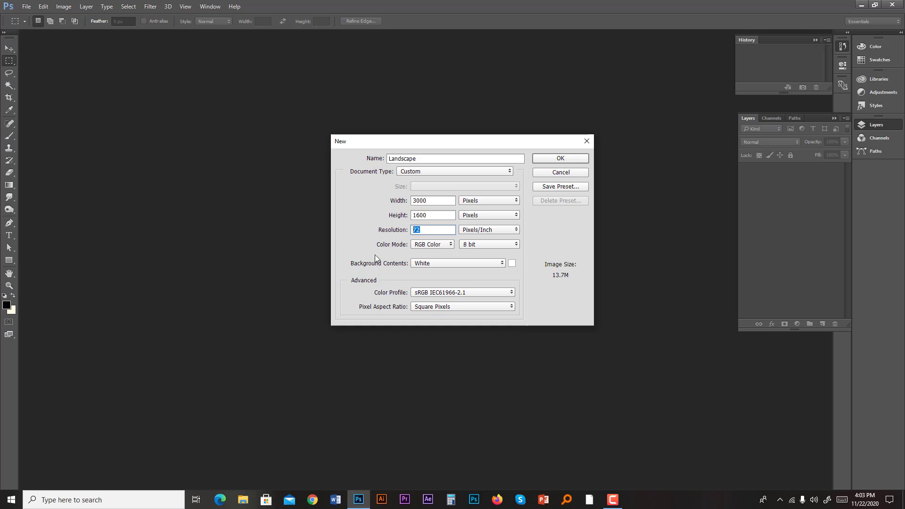
click(548, 161)
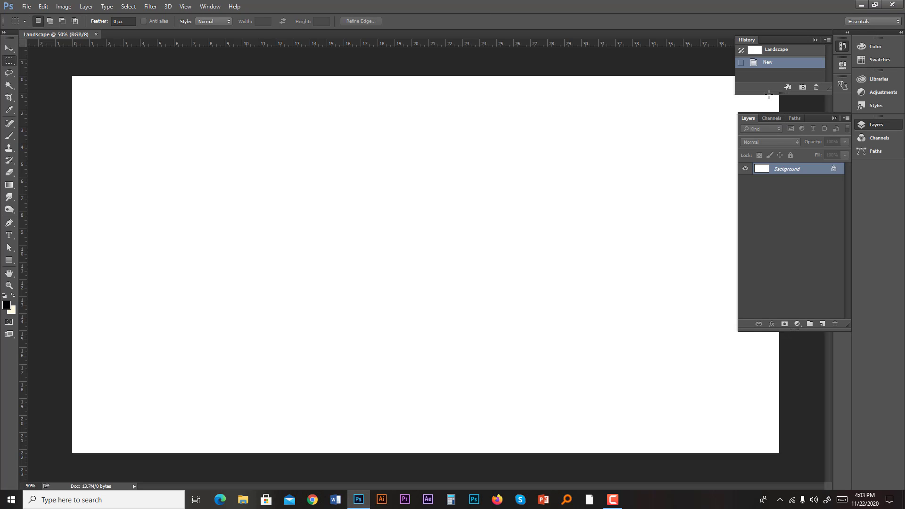
Step: Hide the history list and add a new layer named Hill
click(815, 41)
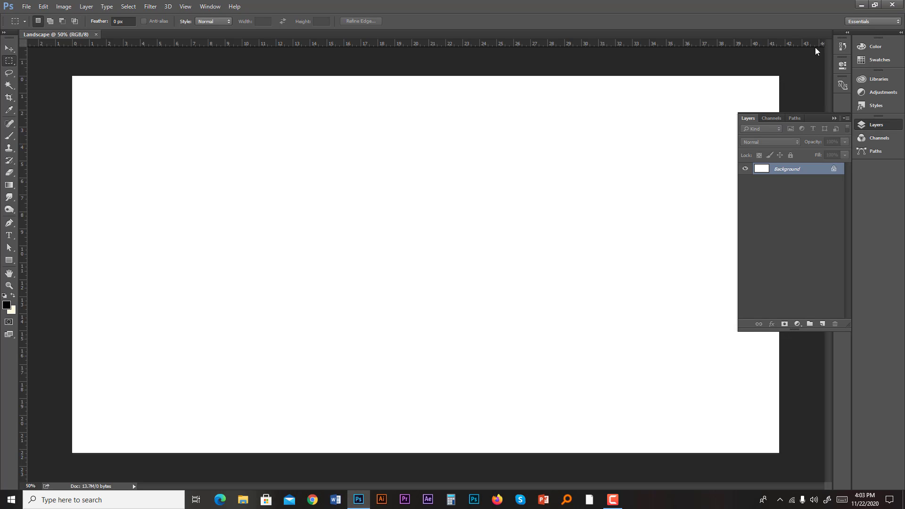
click(822, 324)
key(ctrl+minus)
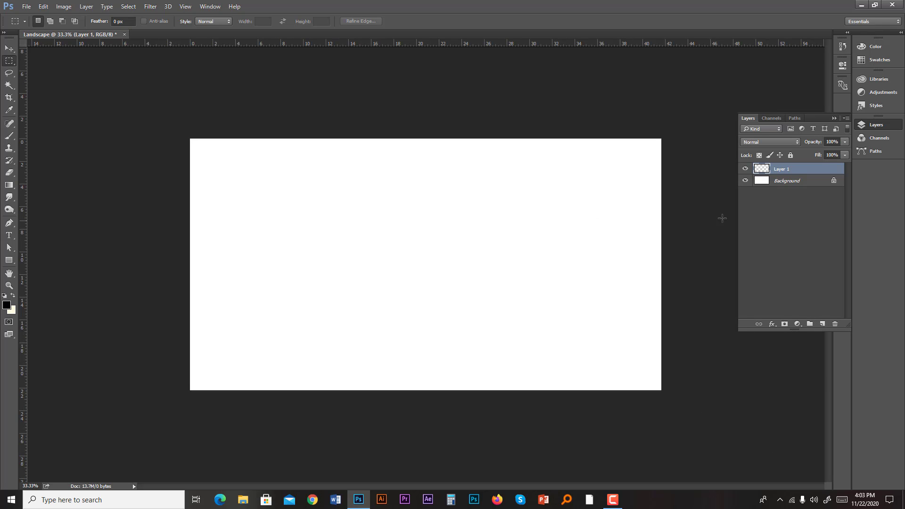
double_click(782, 169)
text(Hill)
key(Return)
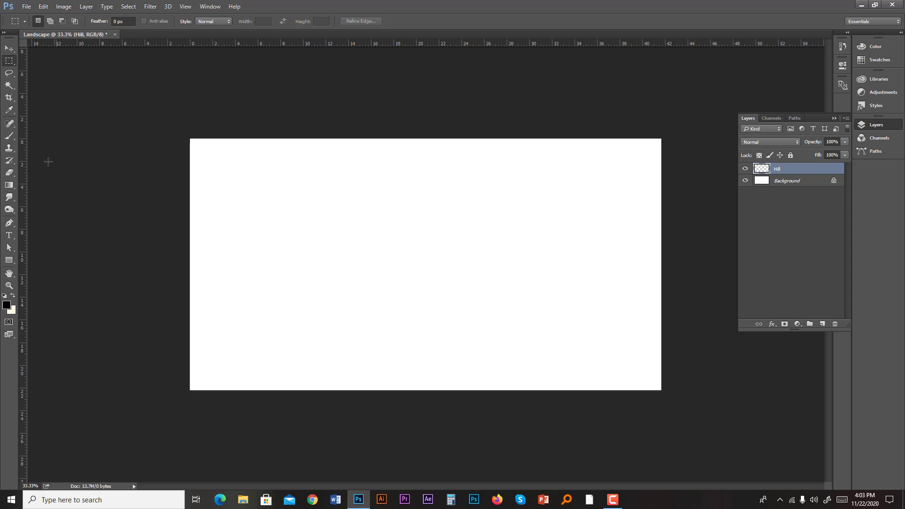
Step: Outline a bumpy hillside sloping down to the canvas's right edge with the Lasso and fill it with black as background colour
click(13, 296)
click(14, 311)
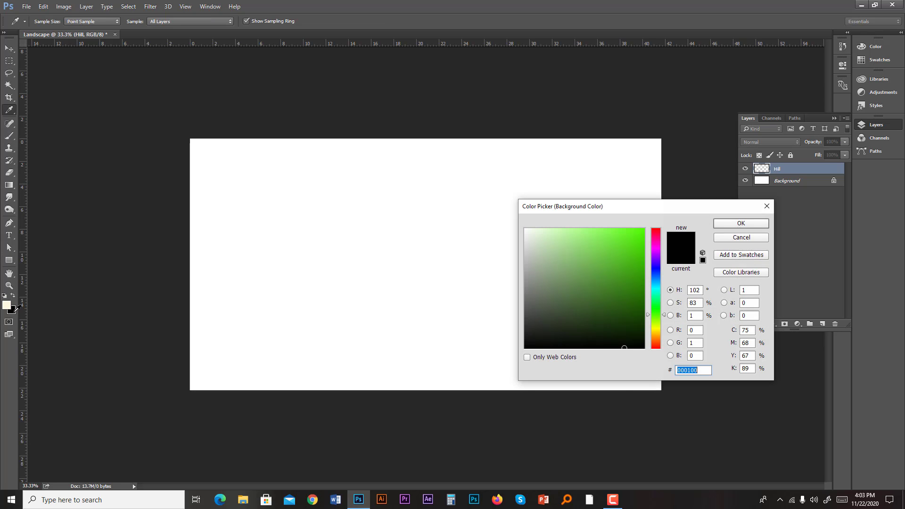
click(730, 226)
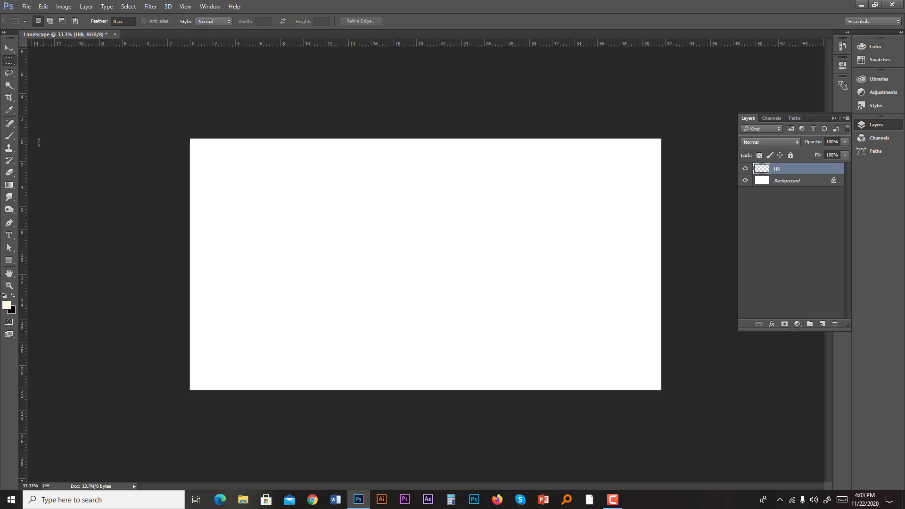
drag(9, 72, 49, 72)
mouse_move(188, 249)
mouse_down()
mouse_move(213, 235)
mouse_move(246, 258)
mouse_move(359, 272)
mouse_move(451, 296)
mouse_move(528, 340)
mouse_move(574, 337)
mouse_move(618, 354)
mouse_move(692, 362)
mouse_move(369, 478)
mouse_move(97, 399)
mouse_move(91, 316)
mouse_up()
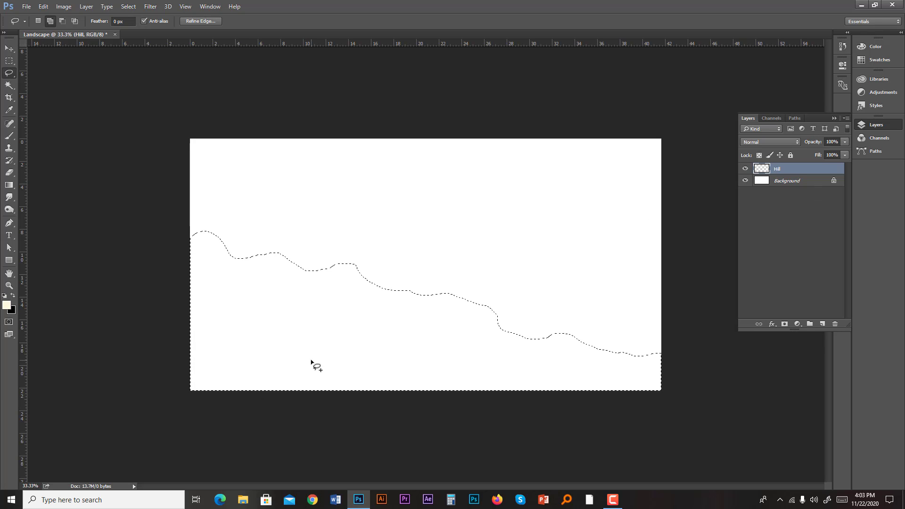
key(ctrl+BackSpace)
key(ctrl+d)
Step: Draw a closed five-point Pen path around the hill's lower right end and convert it into a selection
key(v)
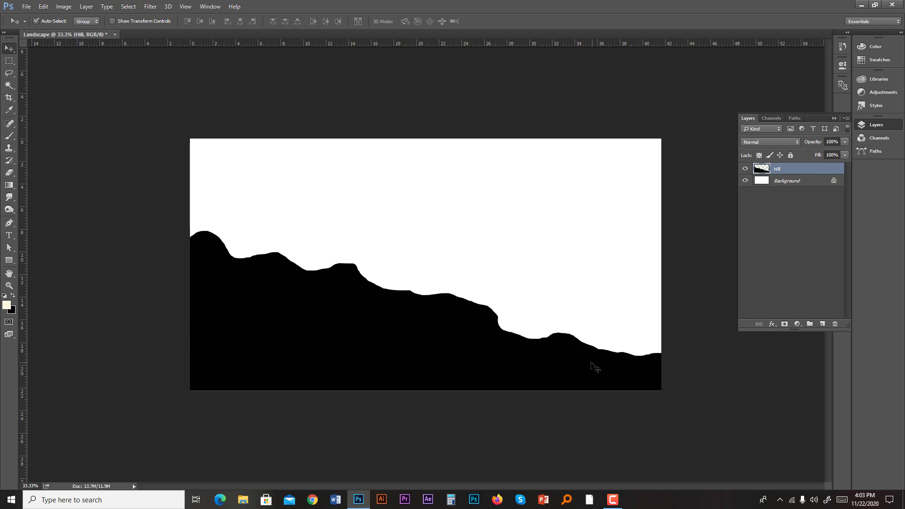
key(ctrl)
ctrl+click(610, 349)
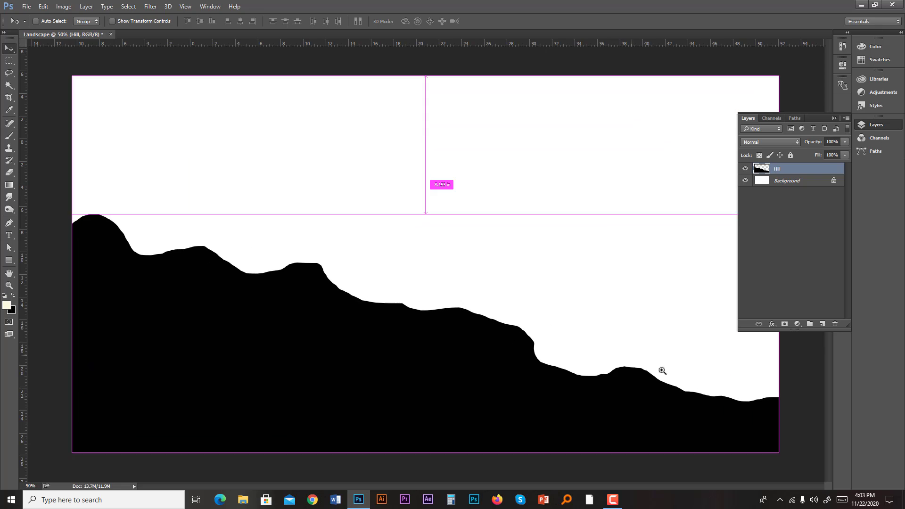
key(p)
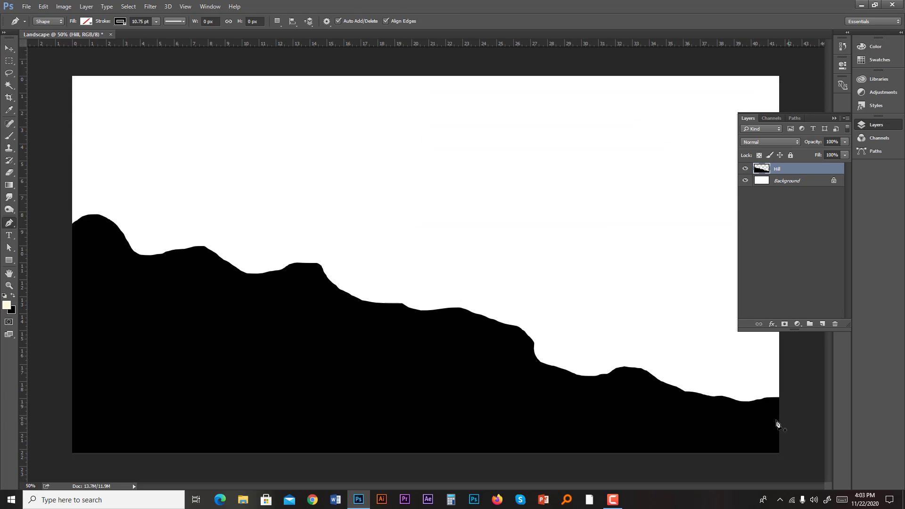
click(796, 424)
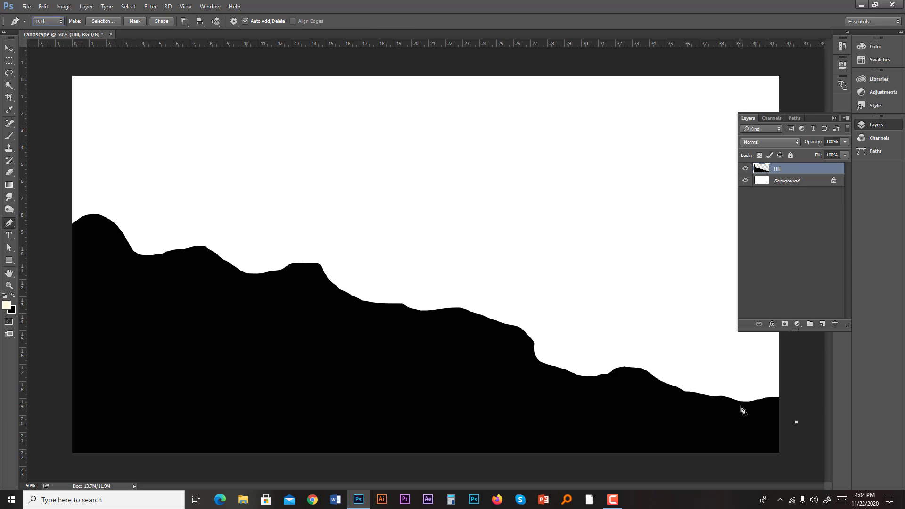
click(741, 406)
click(679, 364)
click(822, 386)
click(798, 425)
right_click(748, 394)
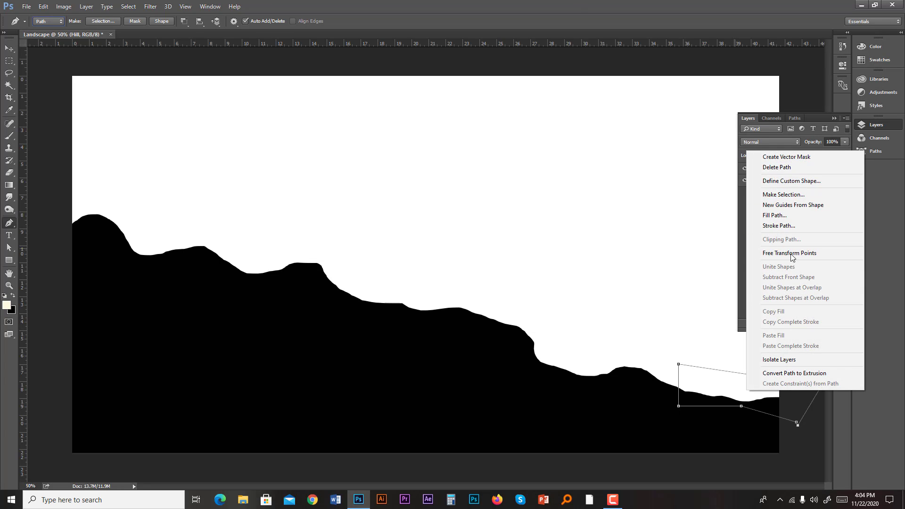
click(784, 194)
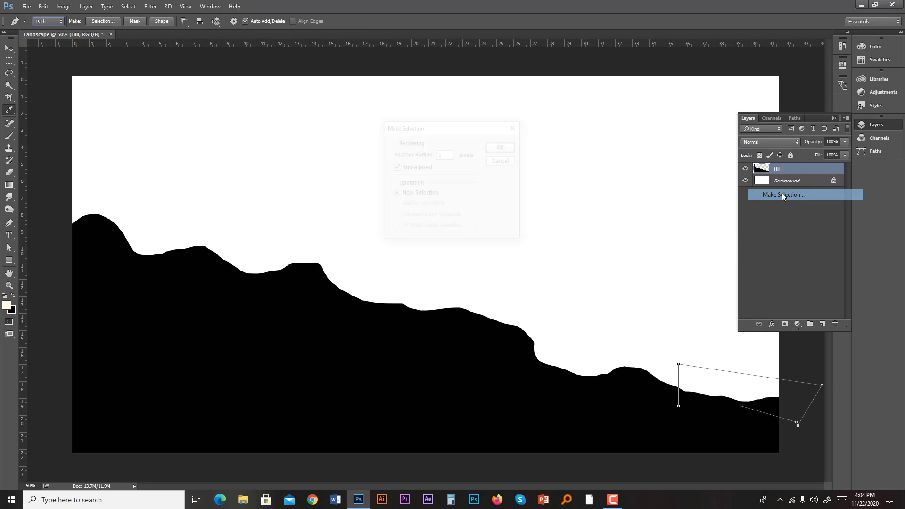
click(502, 147)
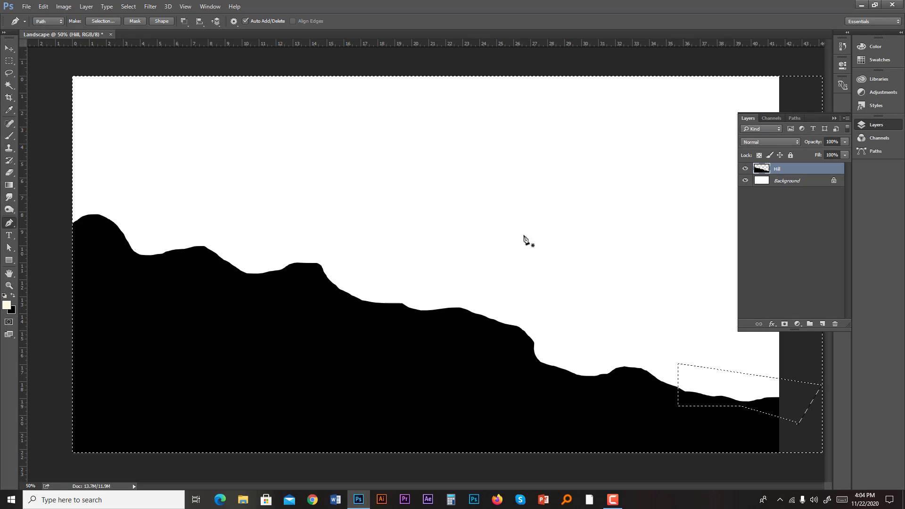
Step: Invert the selection and delete the enclosed part of the hill to cut a flat ledge at its right end
click(8, 87)
right_click(225, 148)
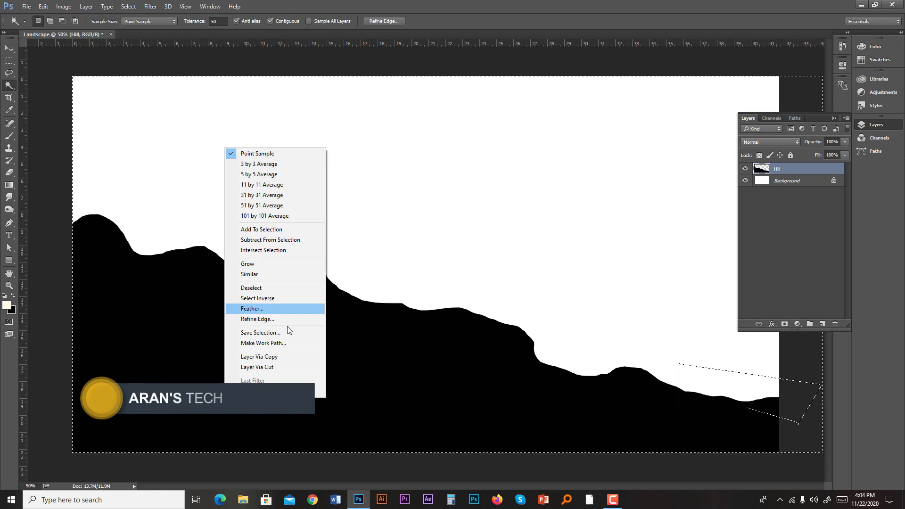
click(264, 299)
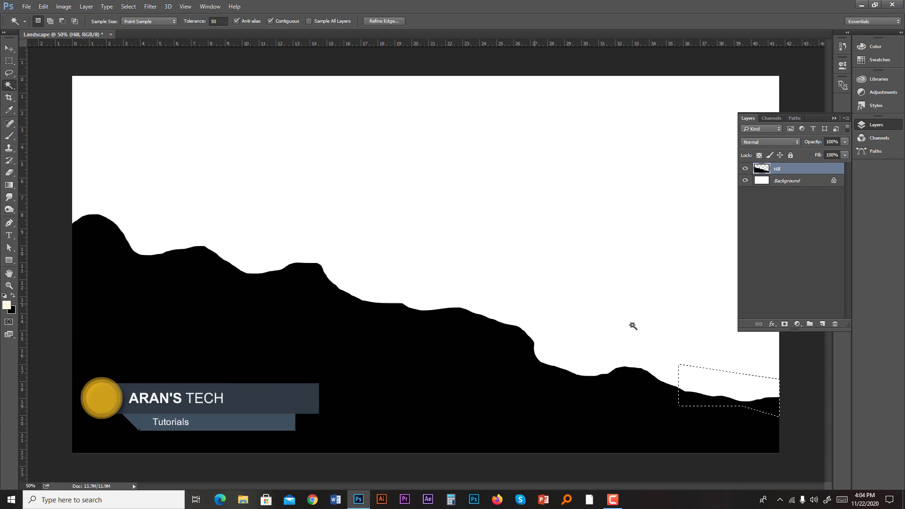
key(Delete)
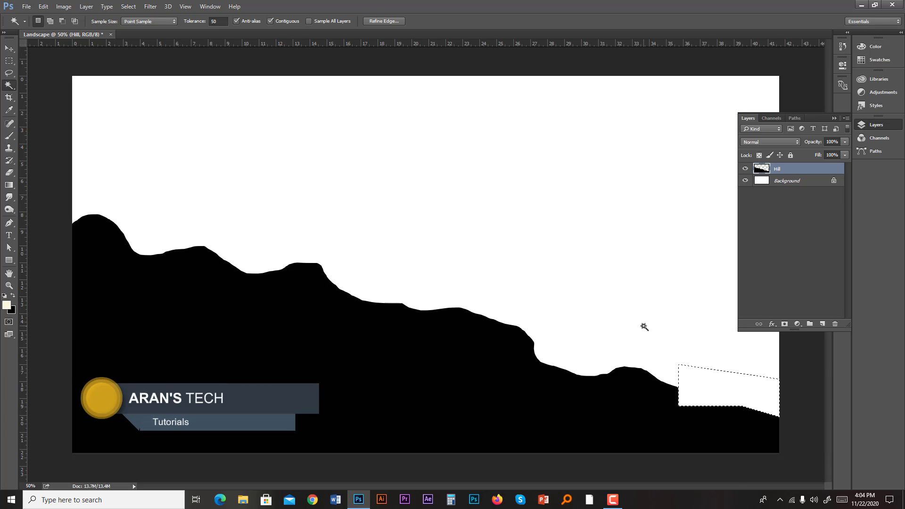
key(ctrl+d)
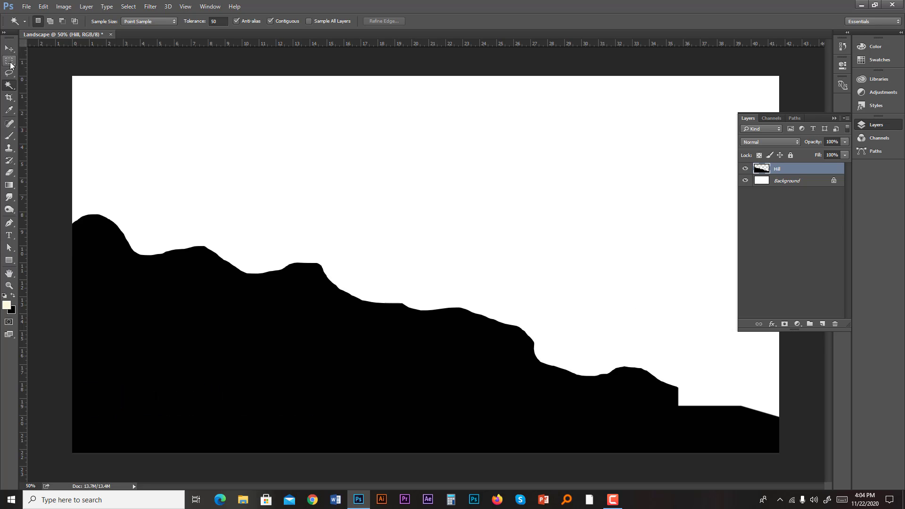
Step: Make a narrow upright black post on a new layer and move it onto the right end of the hill's ledge
click(823, 324)
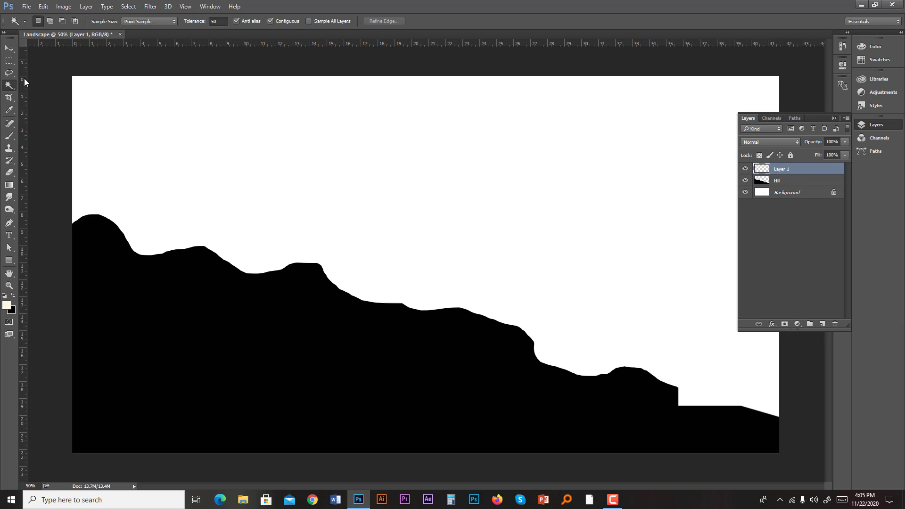
click(9, 60)
drag(492, 184, 496, 220)
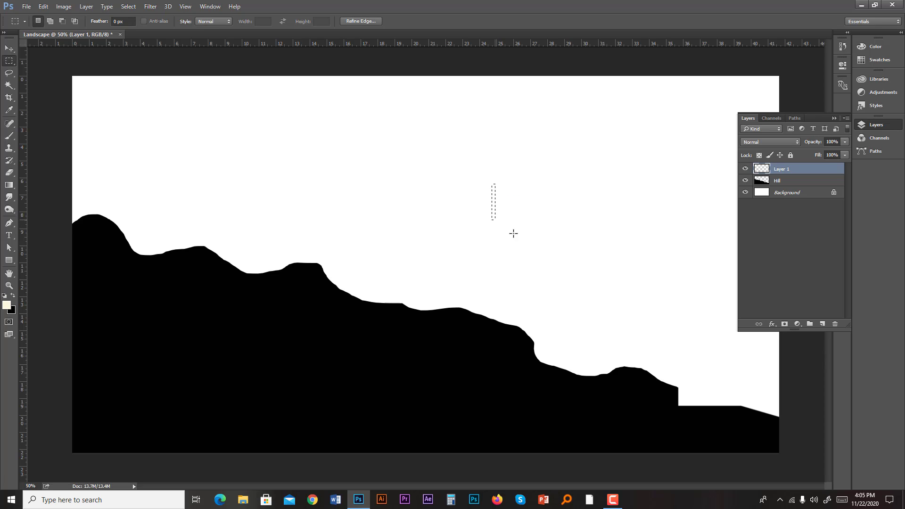
key(ctrl+BackSpace)
key(ctrl+d)
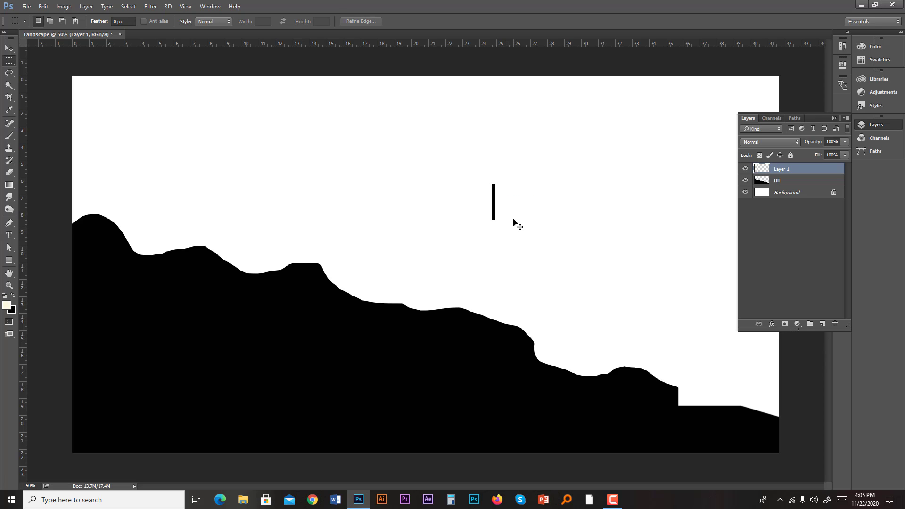
key(v)
drag(502, 211, 788, 415)
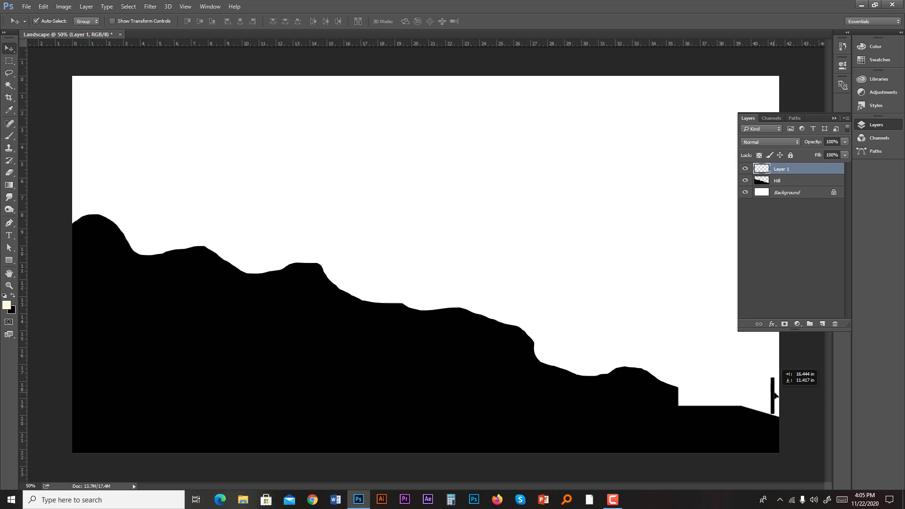
Step: Duplicate the post nine times along the ledge up to the hill's cut edge to form a row of fence posts
key(ctrl)
ctrl+click(762, 410)
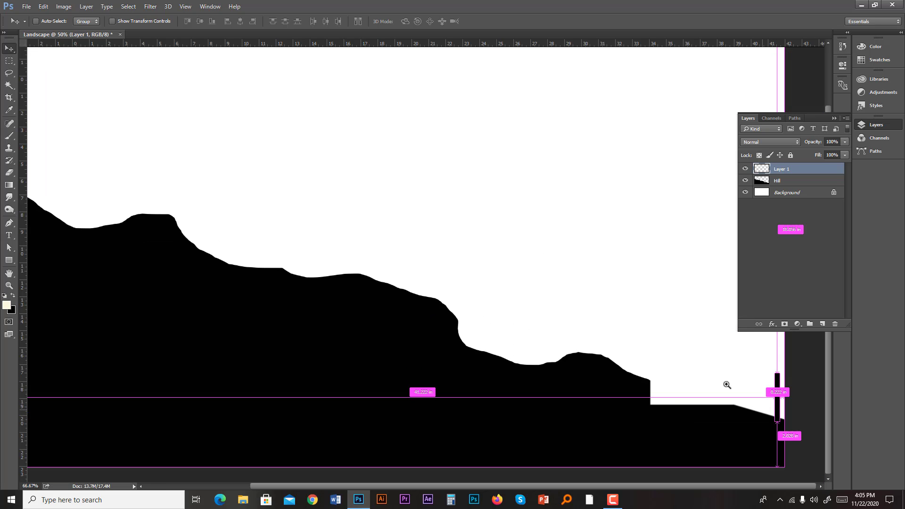
drag(672, 356, 423, 277)
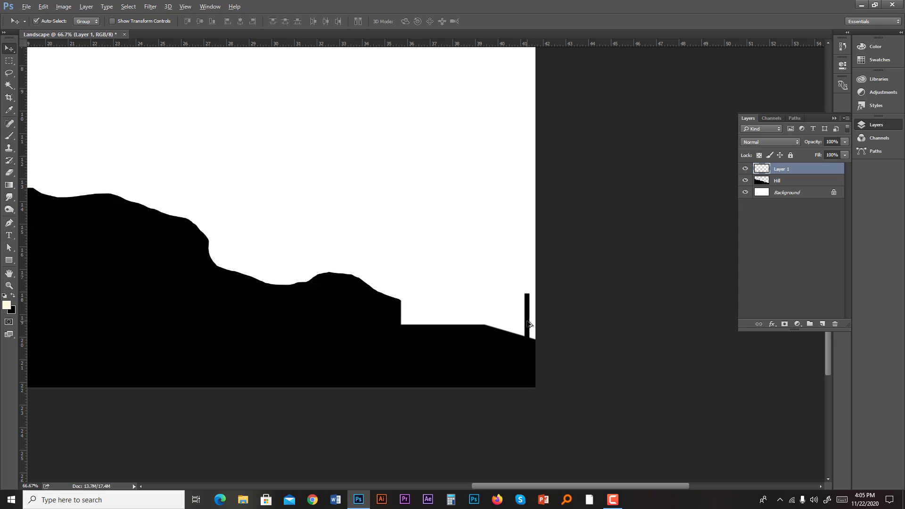
drag(528, 324, 430, 295)
drag(430, 295, 403, 298)
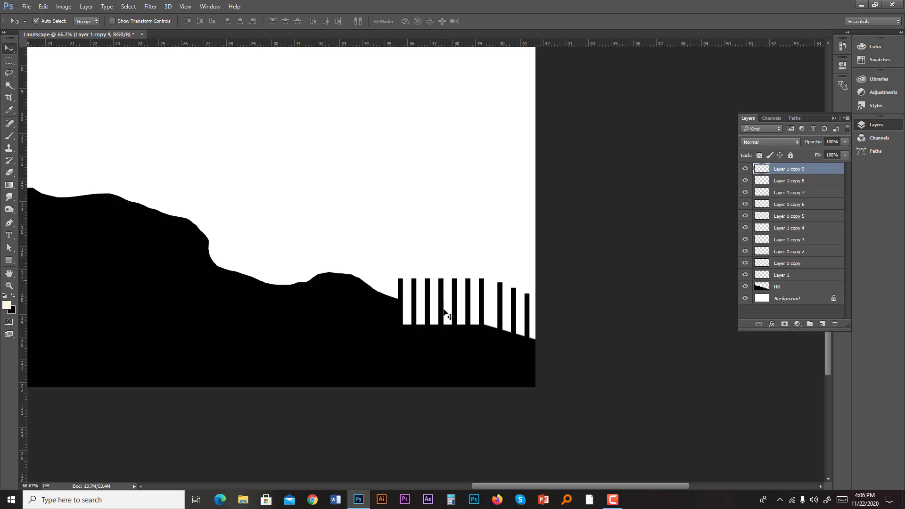
Step: Transform the leftmost post to about 122% height and a thicker width, and place a copy over the post where the ledge starts sloping
key(ctrl+t)
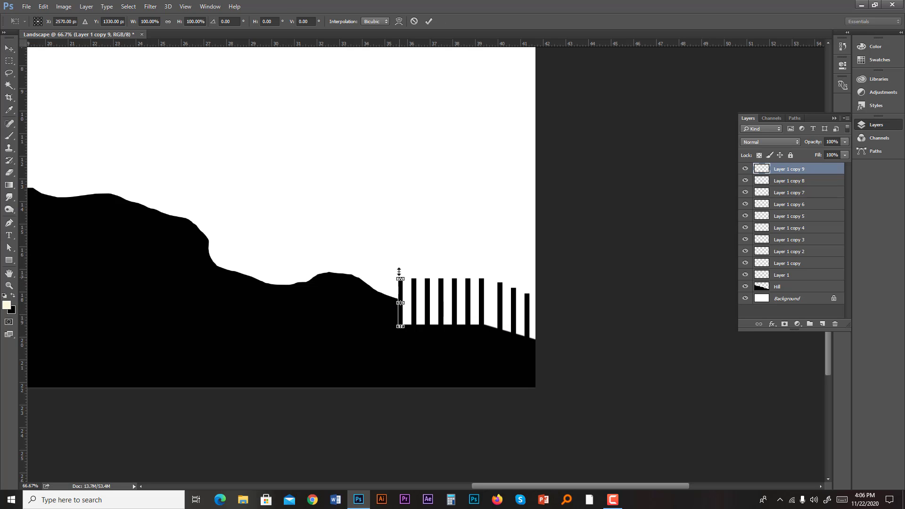
drag(399, 272, 399, 262)
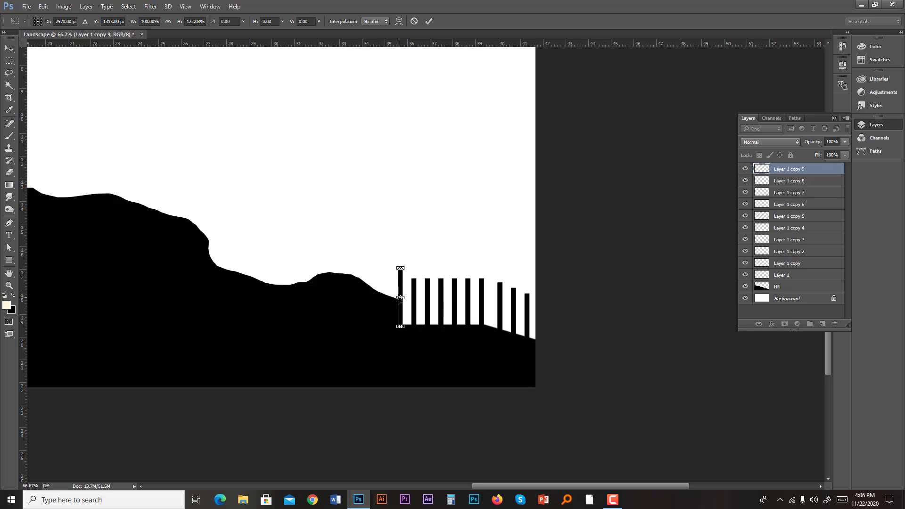
drag(399, 298, 482, 273)
key(Return)
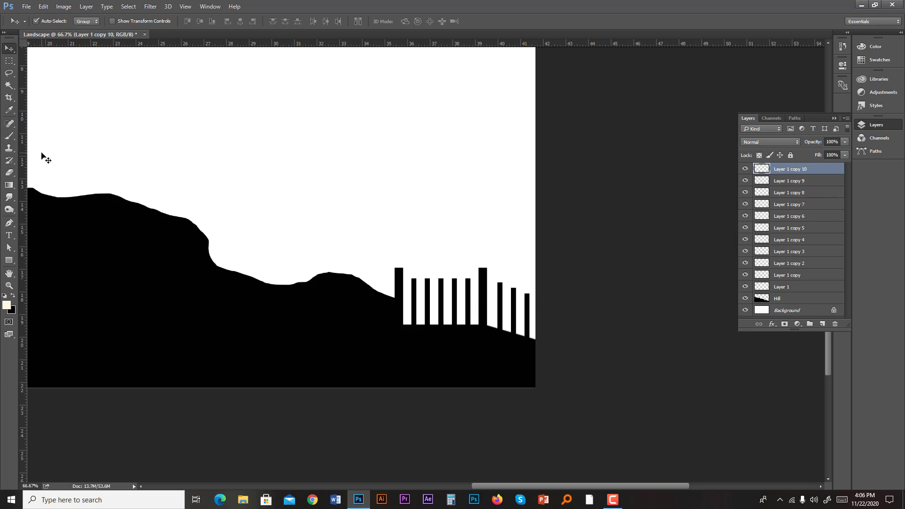
Step: Add a new layer with a thin horizontal black rail joining the two thick posts across the upper part of the fence
click(9, 60)
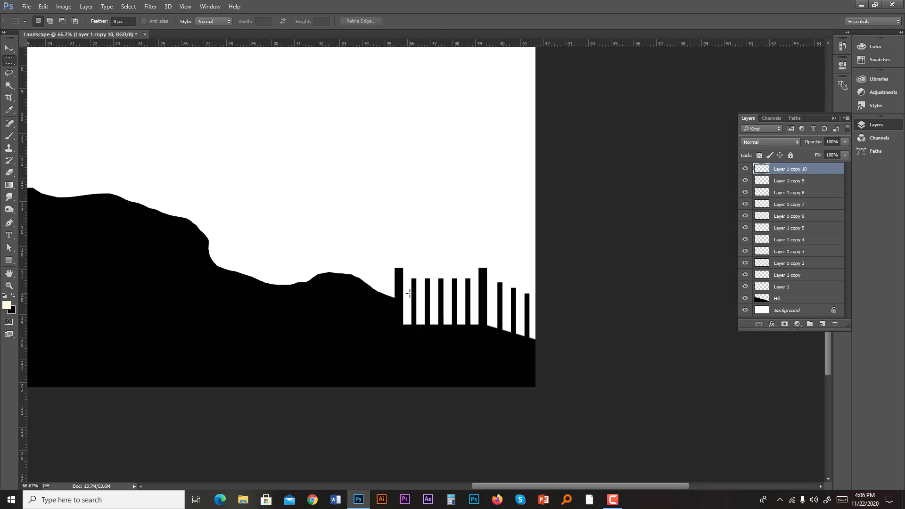
click(821, 324)
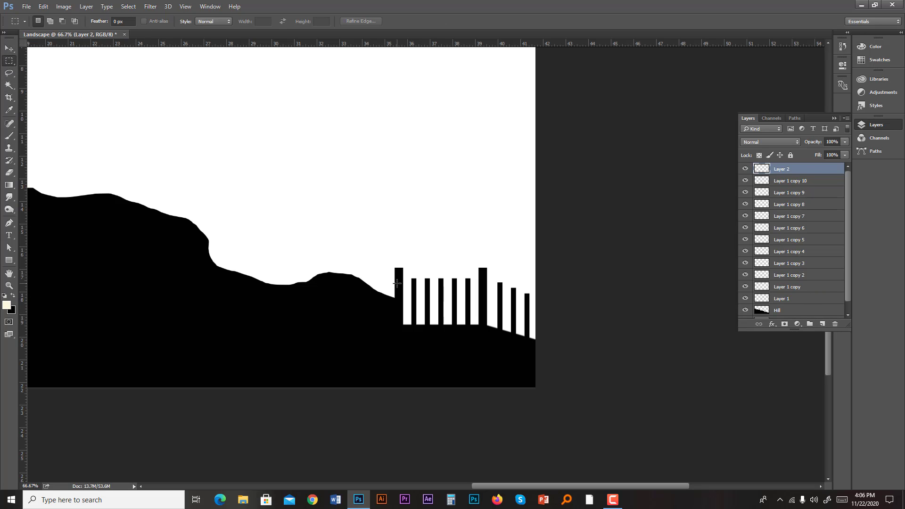
drag(398, 287, 483, 289)
key(ctrl+BackSpace)
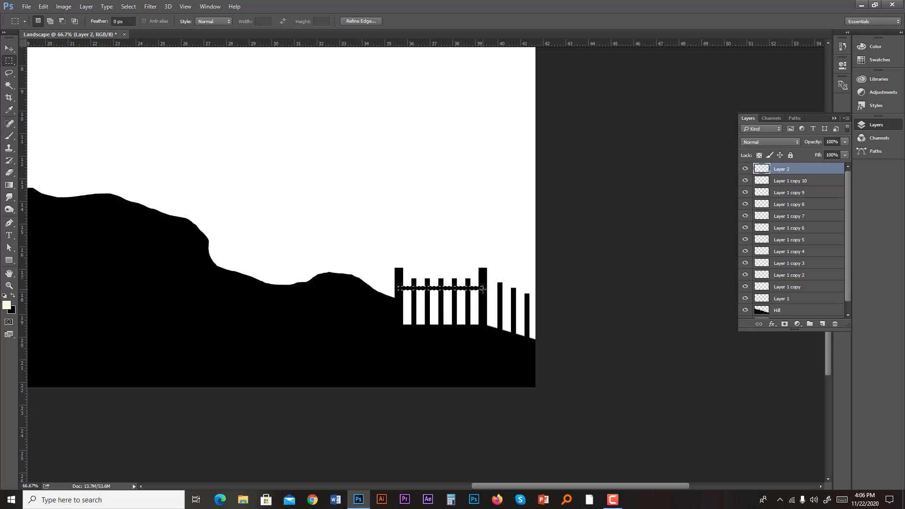
Step: Deselect the rail and place a copy of it lower down between the two thick fence posts
key(ctrl+d)
key(v)
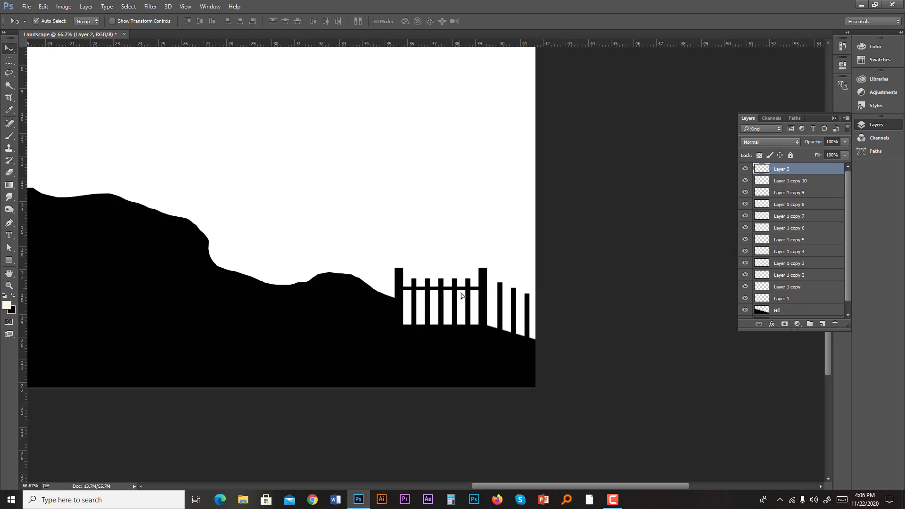
drag(461, 296, 611, 345)
click(657, 309)
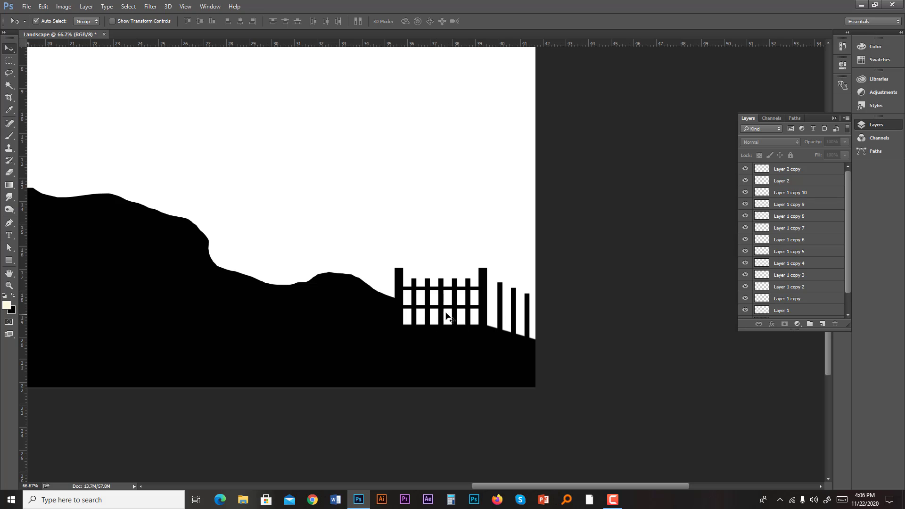
Step: Copy the rail to the sloping fence section, rotate it to follow the slope and fit it across the upper part of the posts
drag(451, 313, 632, 286)
key(ctrl+t)
key(Return)
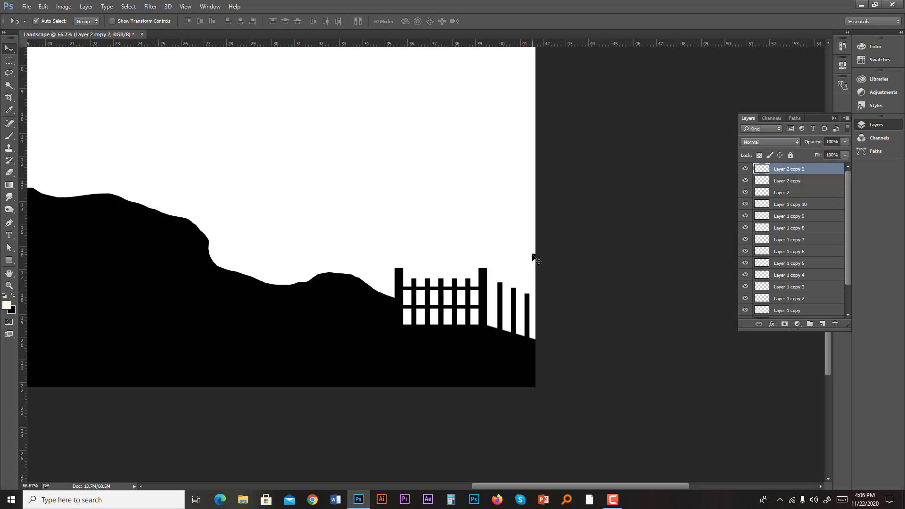
drag(534, 262, 485, 295)
Step: Place a copy of the sloping rail lower down, in line with the lower rail of the level fence section
drag(490, 300, 491, 306)
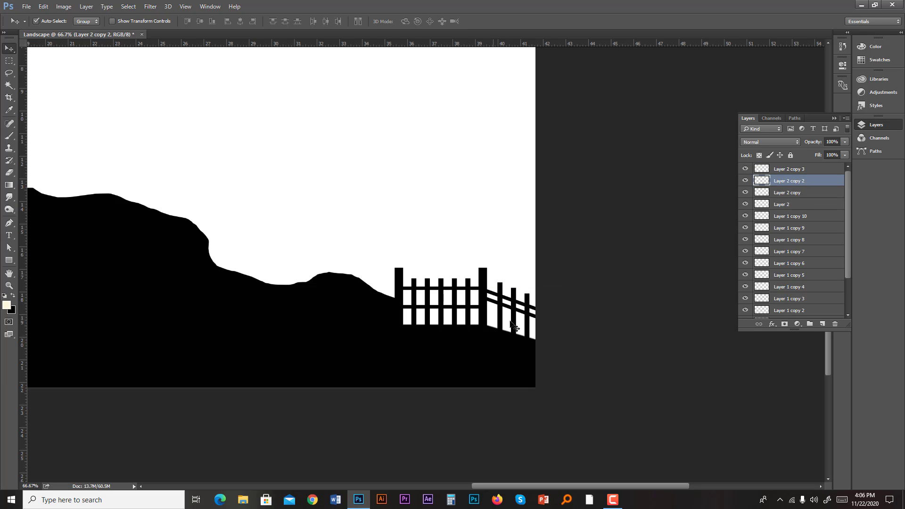
key(ctrl+z)
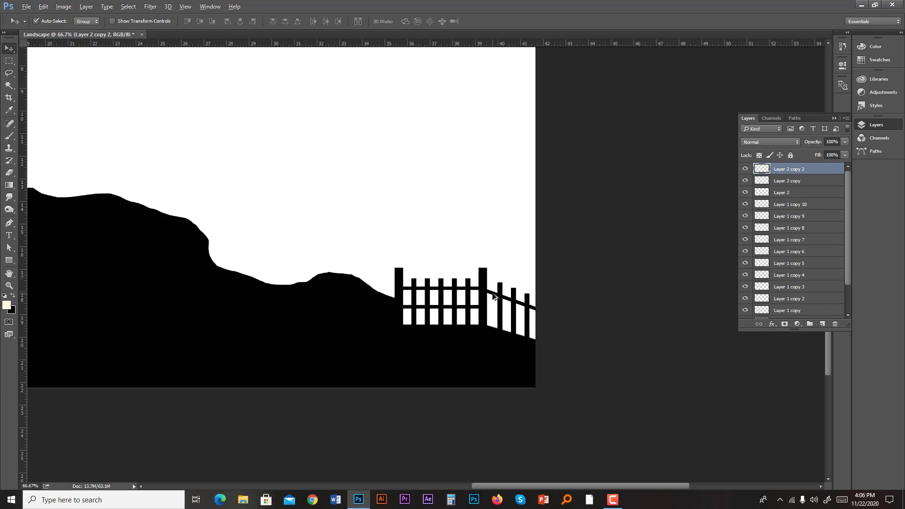
drag(493, 297, 499, 316)
Step: Choose the family group silhouette brush and reduce its size to 175 px
click(9, 136)
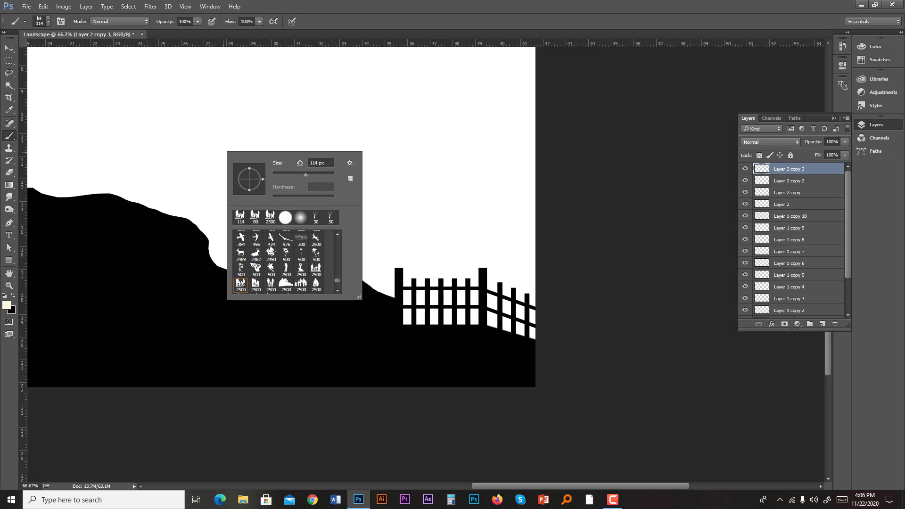
click(256, 284)
click(240, 286)
scroll(254, 284, down, 2)
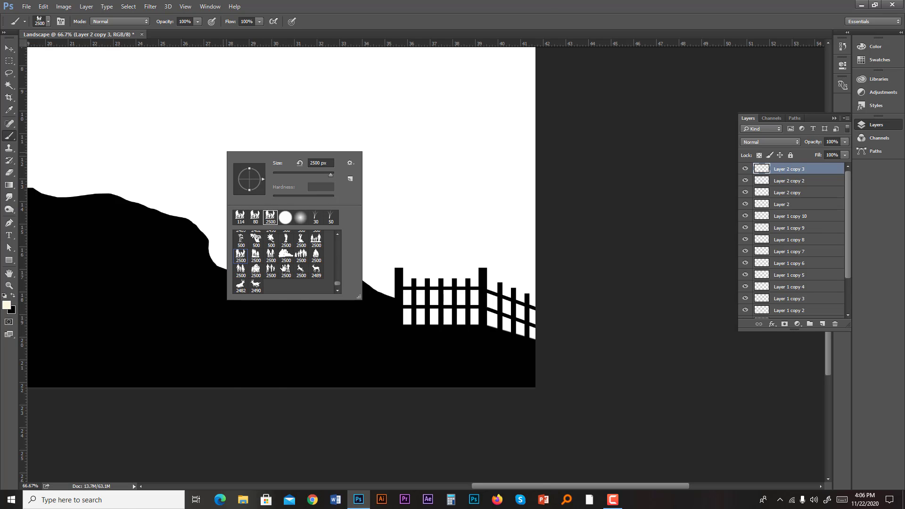
double_click(241, 257)
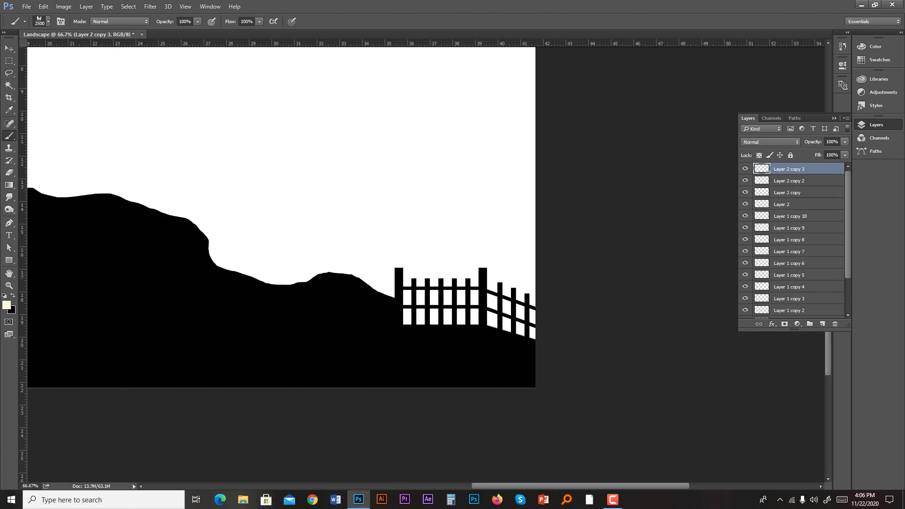
key(bracketleft)
key(bracketleft)
key(bracketleft)
key(bracketleft)
key(bracketleft)
key(bracketleft)
key(bracketleft)
key(bracketleft)
key(bracketleft)
key(bracketleft)
key(bracketleft)
key(bracketleft)
key(bracketleft)
key(bracketleft)
key(bracketleft)
key(bracketleft)
key(bracketleft)
key(bracketleft)
key(bracketleft)
key(bracketleft)
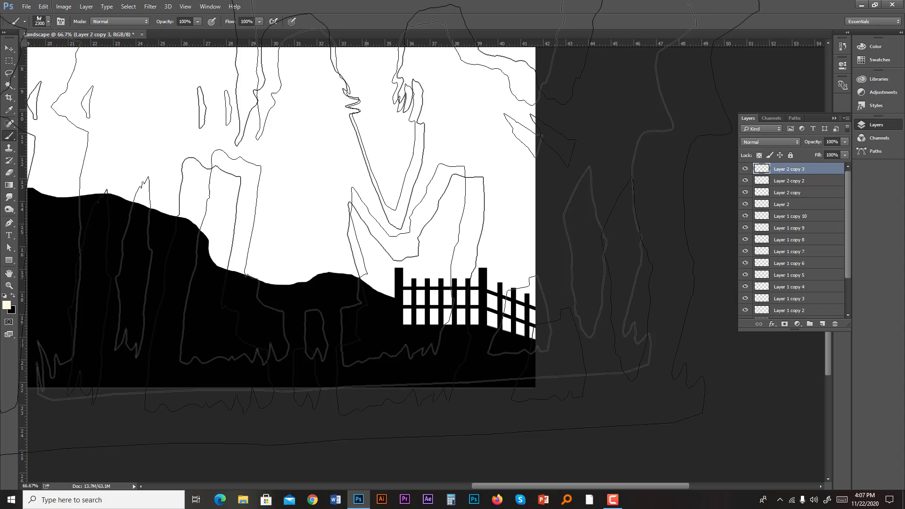
key(bracketright)
key(bracketright)
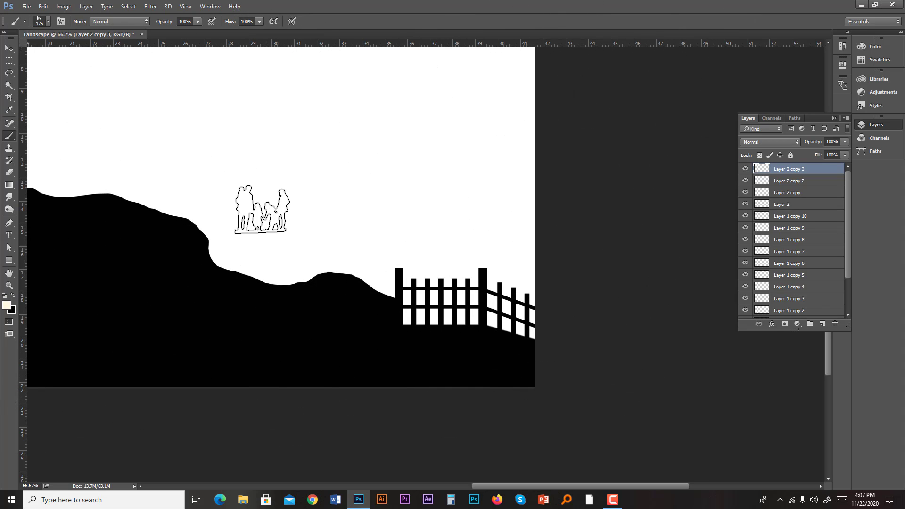
Step: Make black the foreground colour and stamp the family silhouette once on a new layer in the white sky
click(12, 296)
click(341, 178)
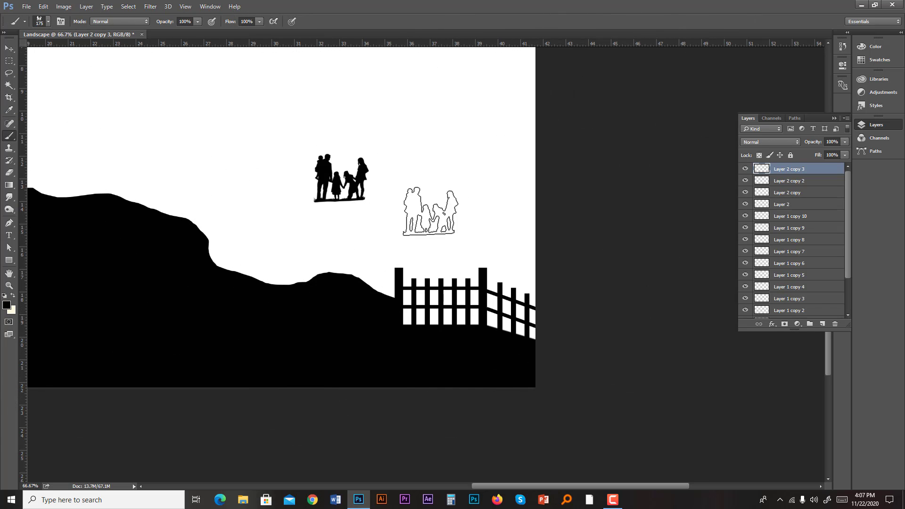
key(ctrl+z)
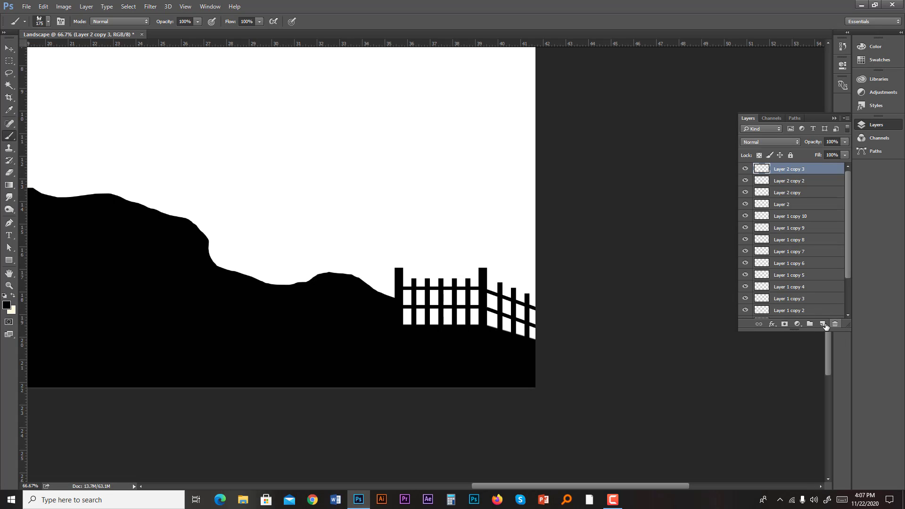
click(823, 324)
click(323, 181)
key(v)
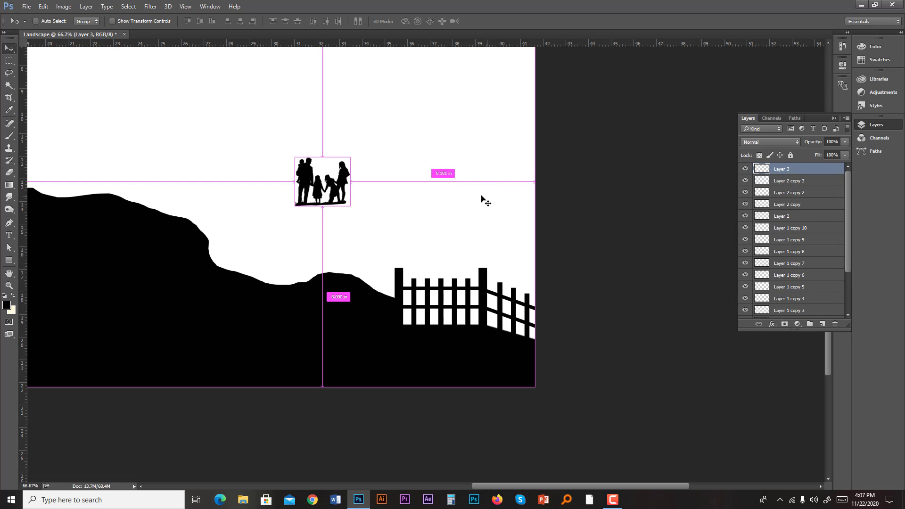
Step: Enlarge the family silhouette and position it on the ledge in front of the fence between the two thick posts
key(ctrl+t)
drag(343, 174, 513, 242)
drag(505, 276, 484, 276)
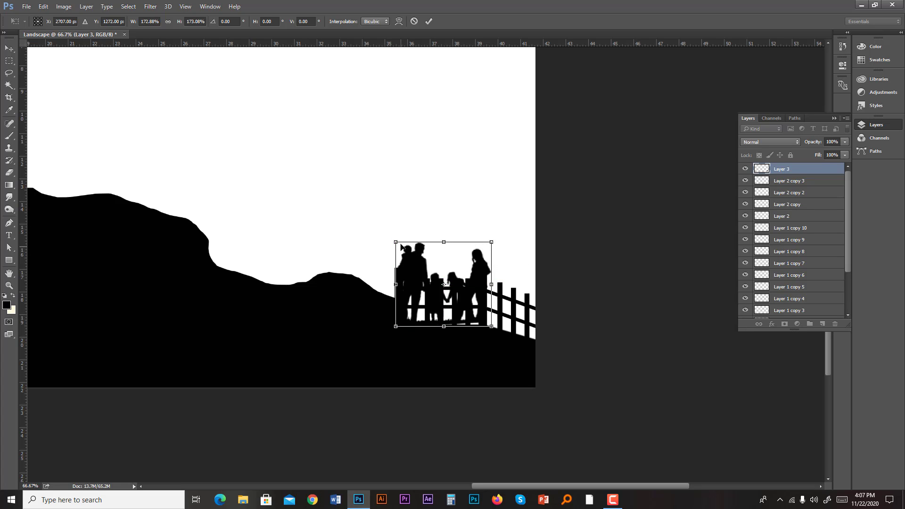
drag(396, 242, 405, 247)
key(Return)
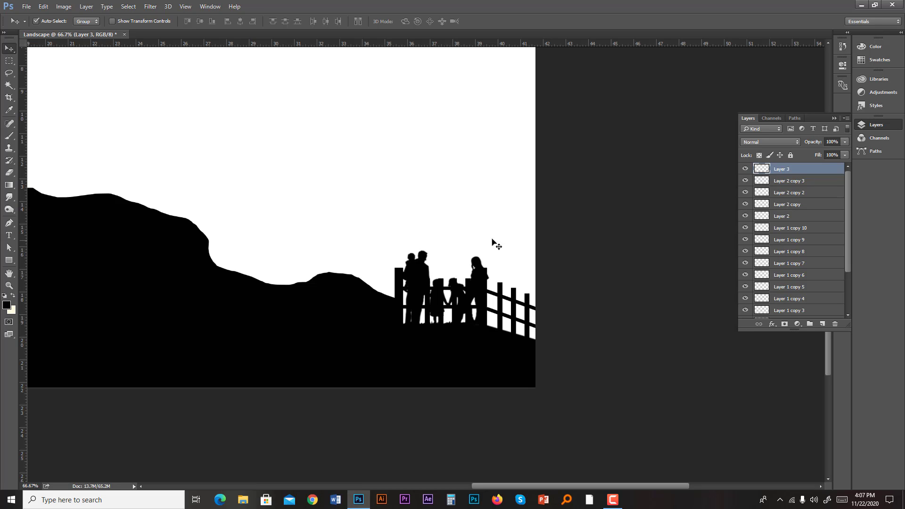
Step: Add a new layer above the family and pick a 500 px palm tree brush with two curved trunks
key(ctrl+minus)
key(ctrl+minus)
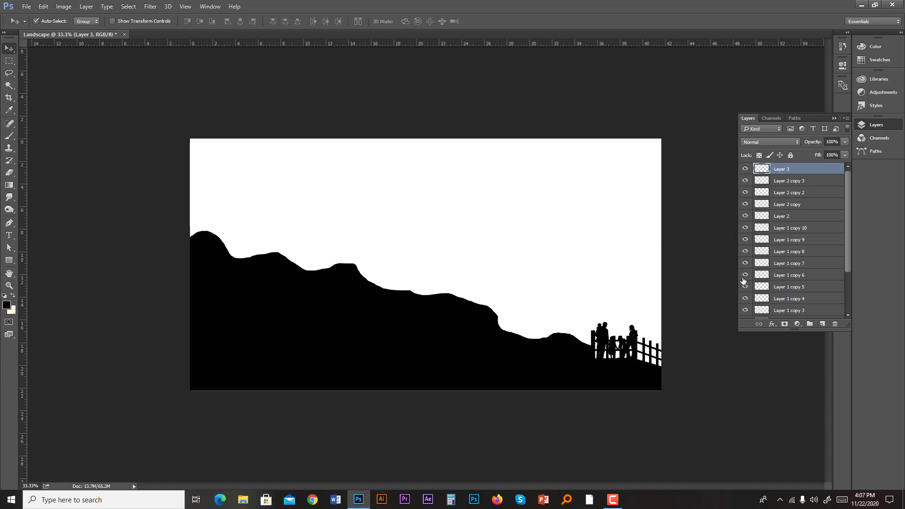
key(ctrl+plus)
key(ctrl+plus)
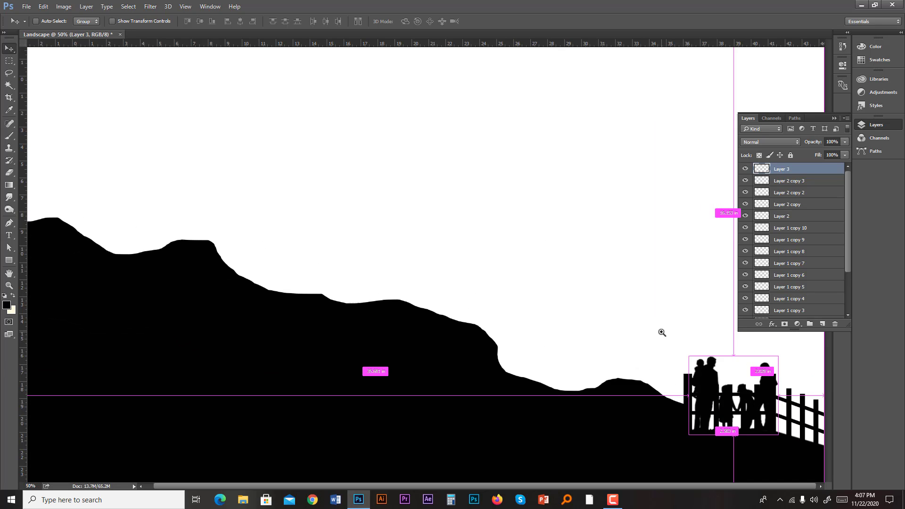
drag(659, 333, 554, 255)
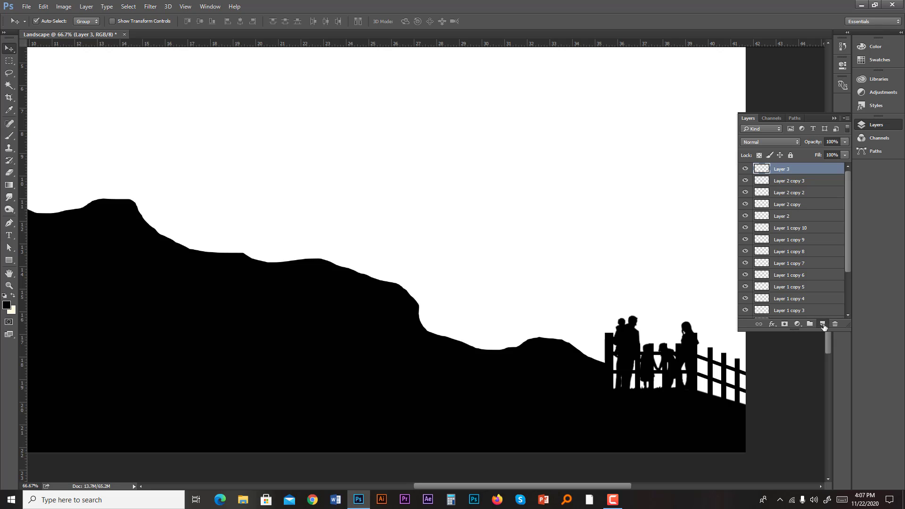
click(823, 324)
key(b)
right_click(260, 247)
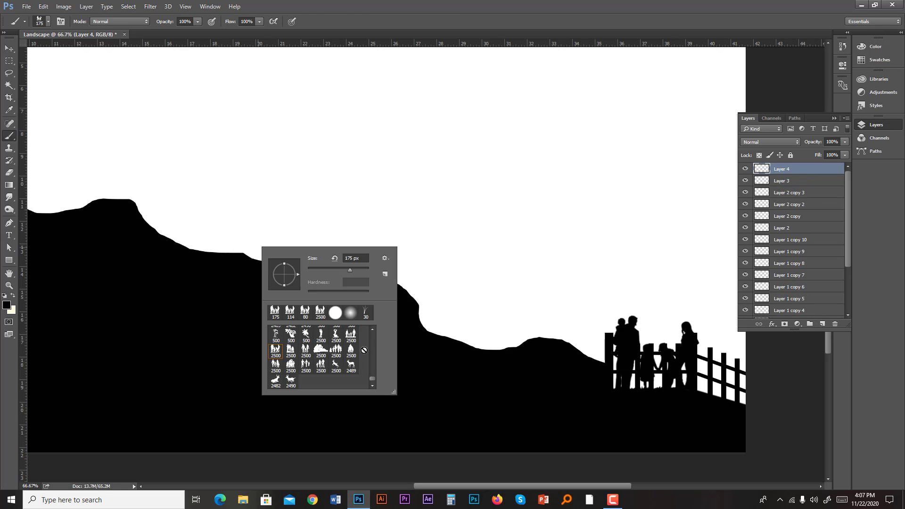
click(373, 330)
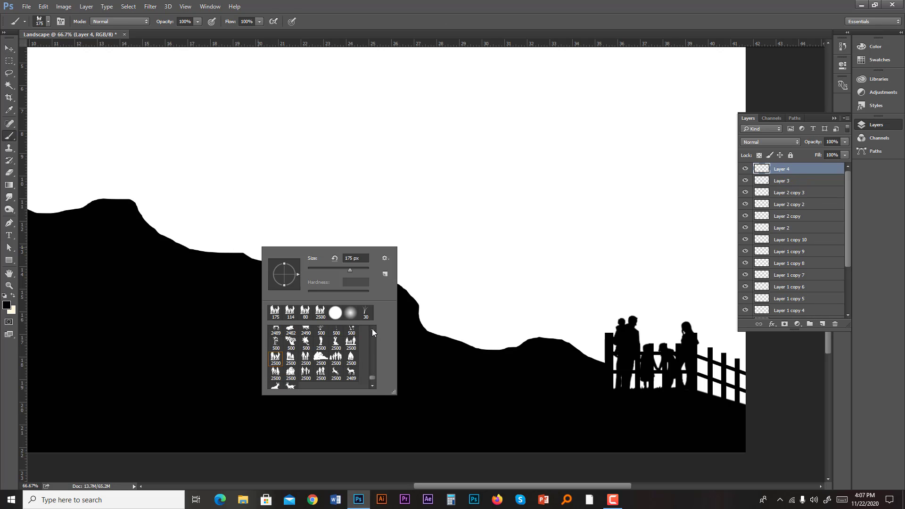
click(372, 330)
click(372, 329)
click(372, 329)
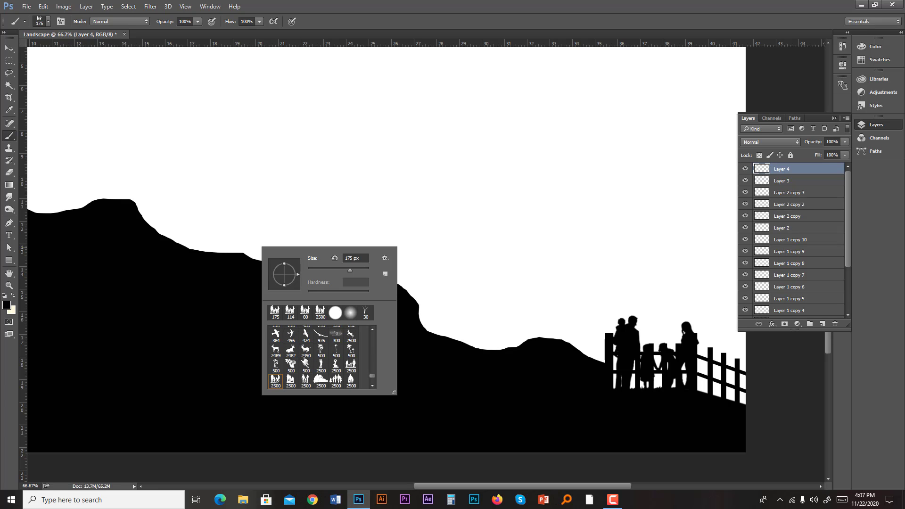
click(276, 364)
key(Return)
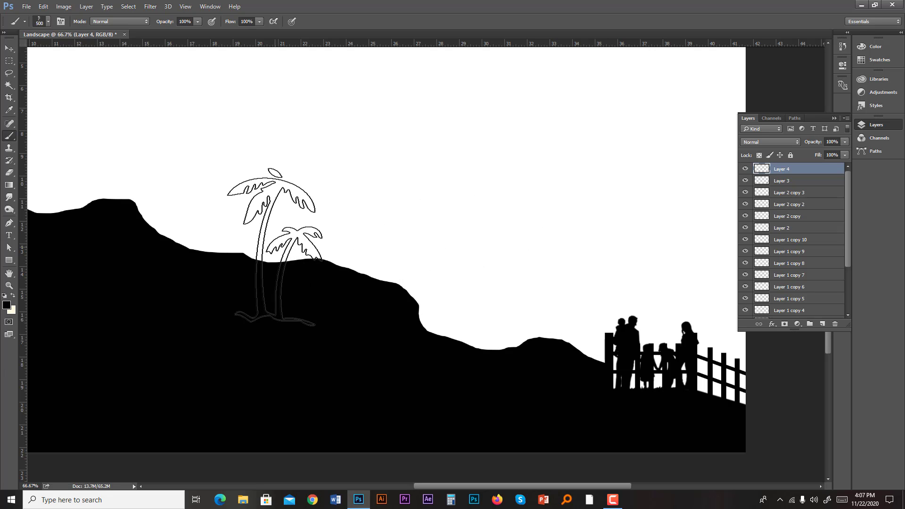
Step: Switch to the 500 px palm brush with birds and stamp it in black on the hill beside the family
right_click(278, 247)
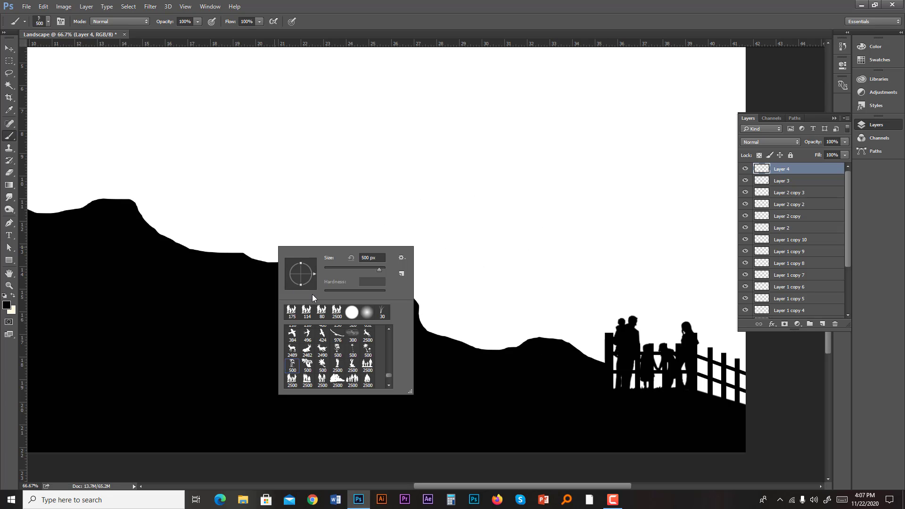
click(338, 352)
click(556, 4)
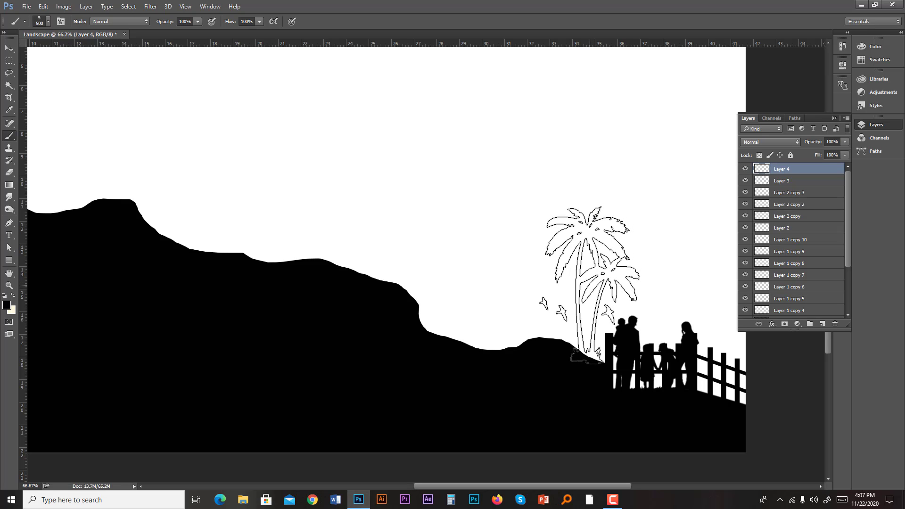
click(591, 286)
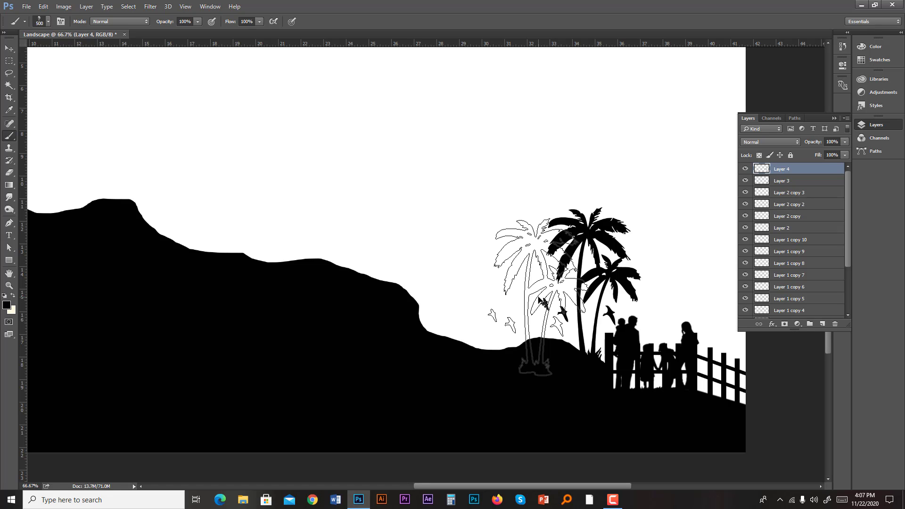
Step: Erase the small birds around the palm trunks, reducing the eraser to 45 px near the family
click(10, 174)
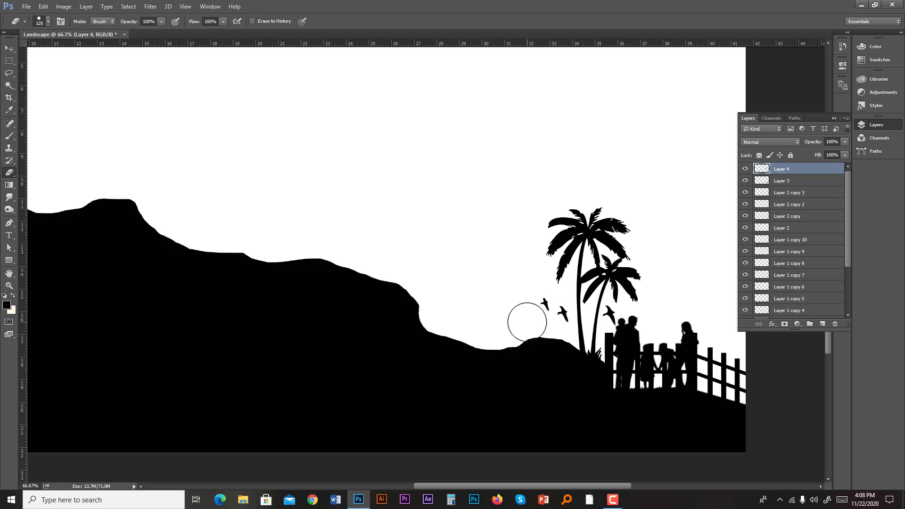
mouse_move(533, 301)
mouse_down()
mouse_move(559, 324)
mouse_move(616, 330)
mouse_move(609, 313)
mouse_up()
key(bracketleft)
key(bracketleft)
key(bracketleft)
key(bracketleft)
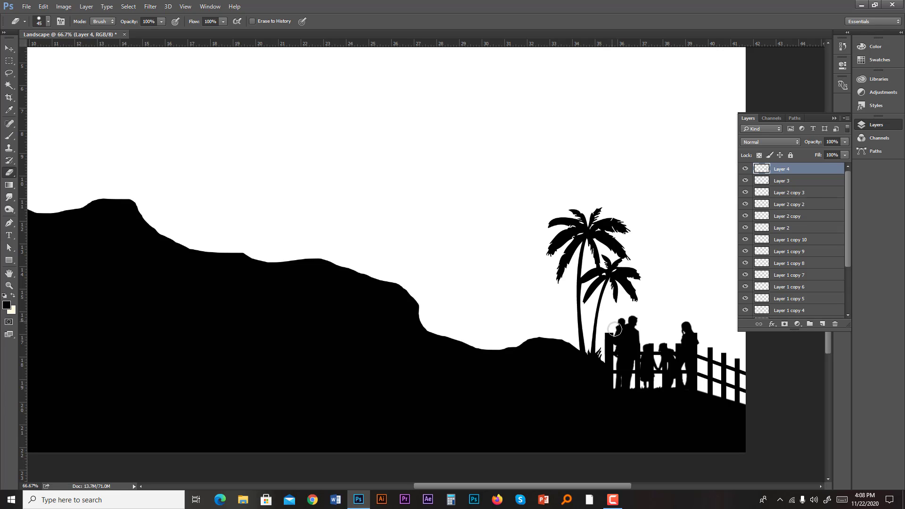
Step: Scale the palm trees up to about 127% and position them on the hill beside the fence
key(v)
key(ctrl+minus)
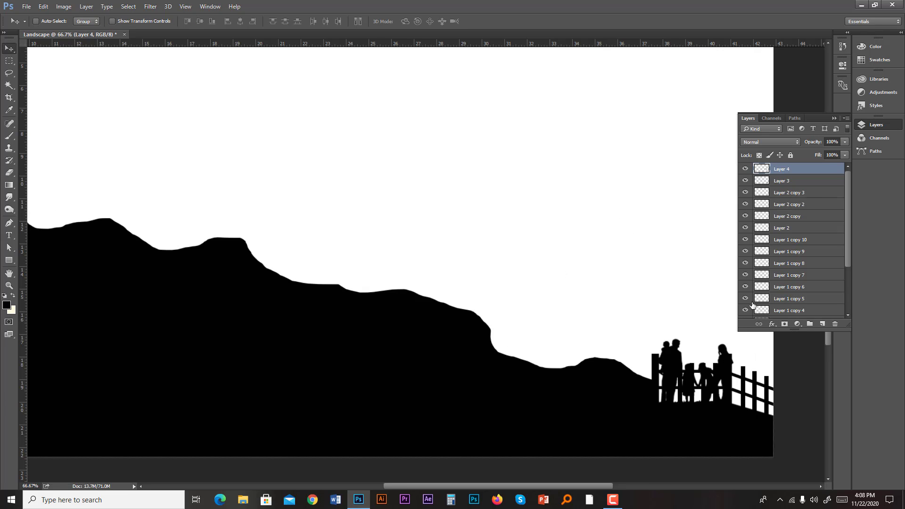
key(ctrl+minus)
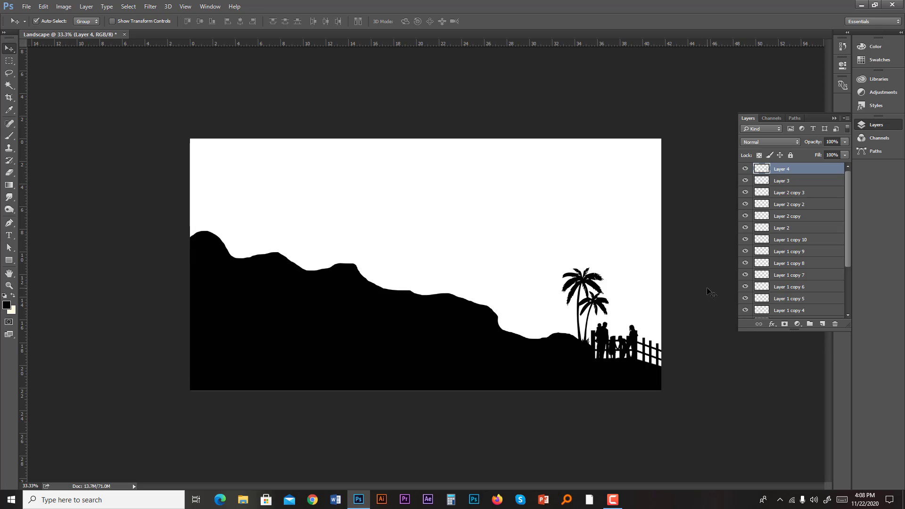
key(ctrl+t)
drag(561, 267, 549, 245)
drag(584, 283, 592, 279)
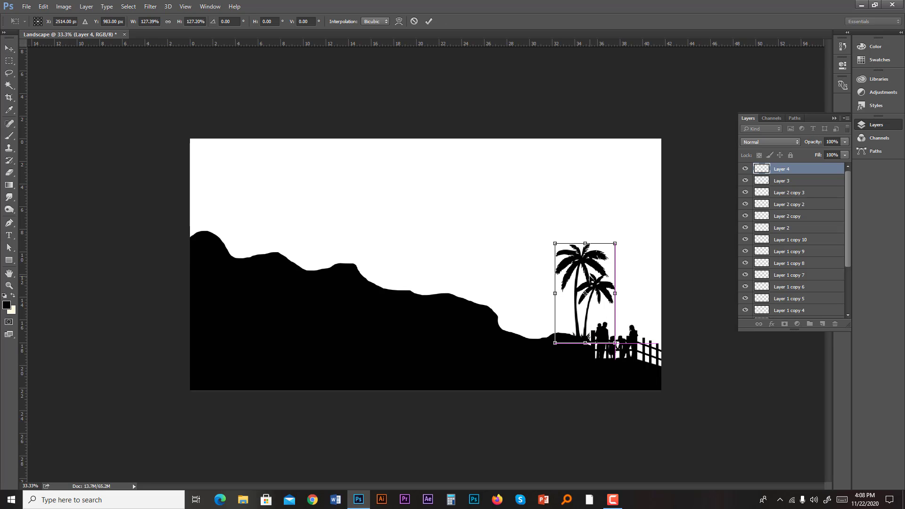
key(Return)
Step: Nudge the palm trees down until their bases sit in the hill
key(Down)
key(Down)
key(Down)
key(Down)
key(Down)
key(Down)
key(Down)
key(Down)
key(Down)
key(Down)
key(Down)
key(Down)
key(Down)
key(Down)
key(Down)
key(Down)
key(Down)
key(Down)
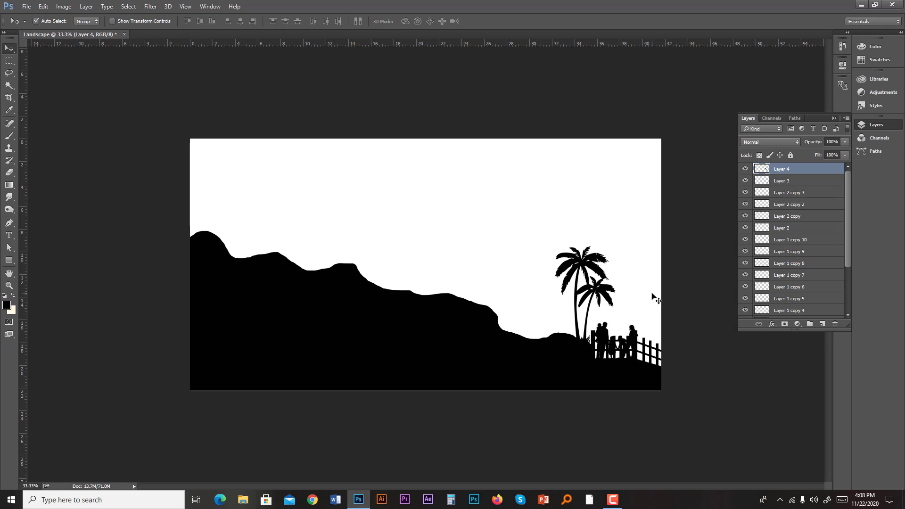
key(Down)
key(Down)
key(Down)
key(Down)
key(Down)
key(Down)
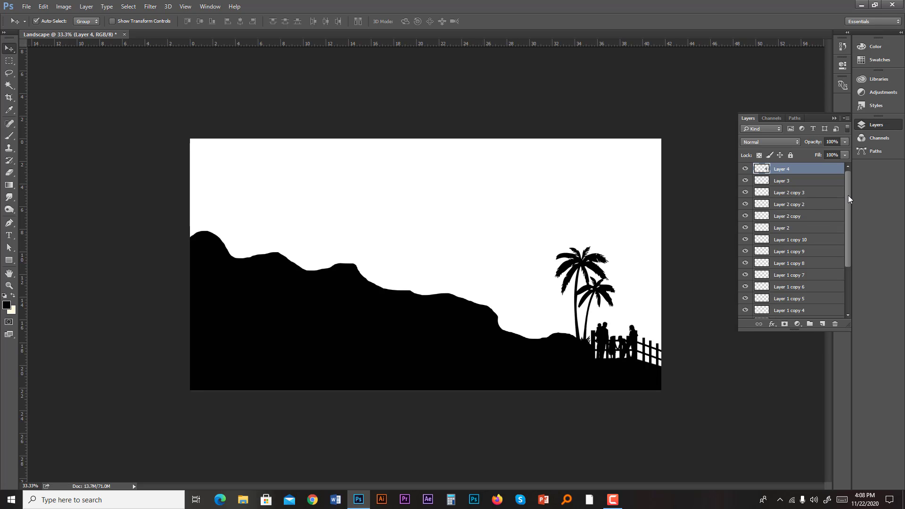
Step: Select the Background layer and set up the Rectangle tool in Shape mode with no stroke
drag(848, 195, 848, 262)
click(779, 304)
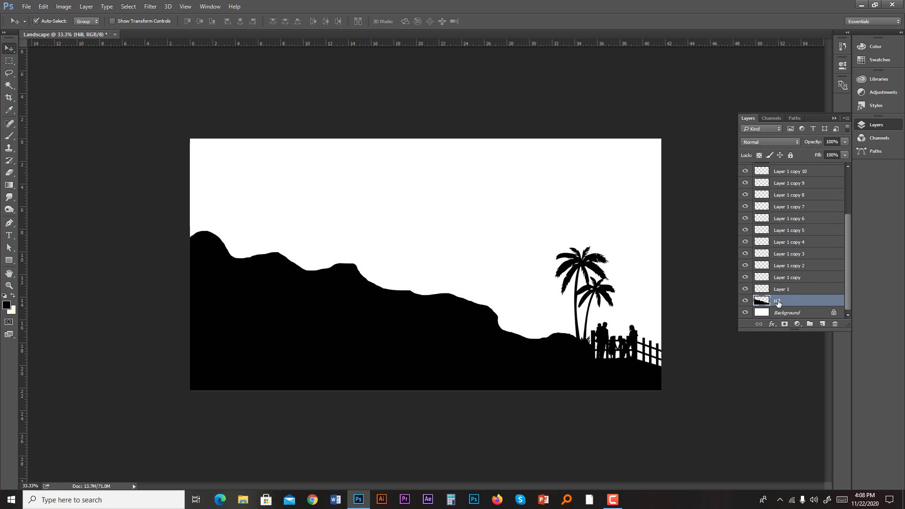
click(796, 316)
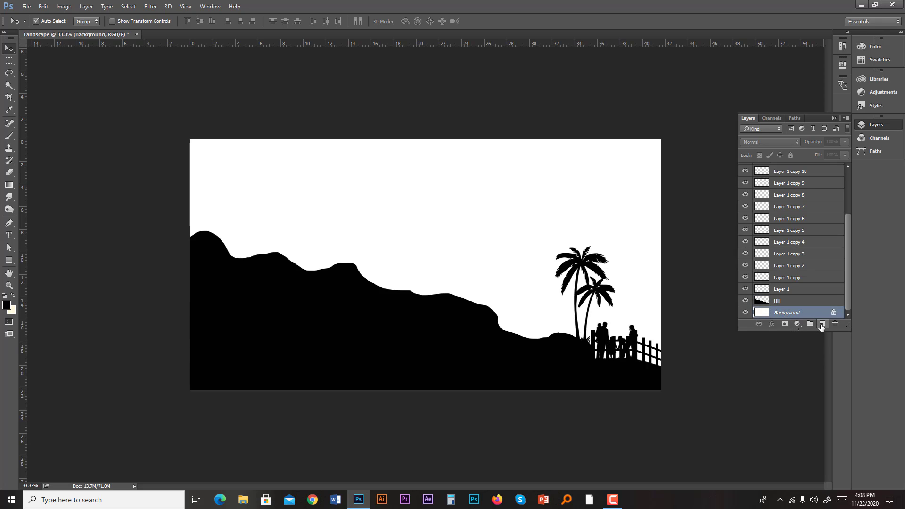
click(12, 261)
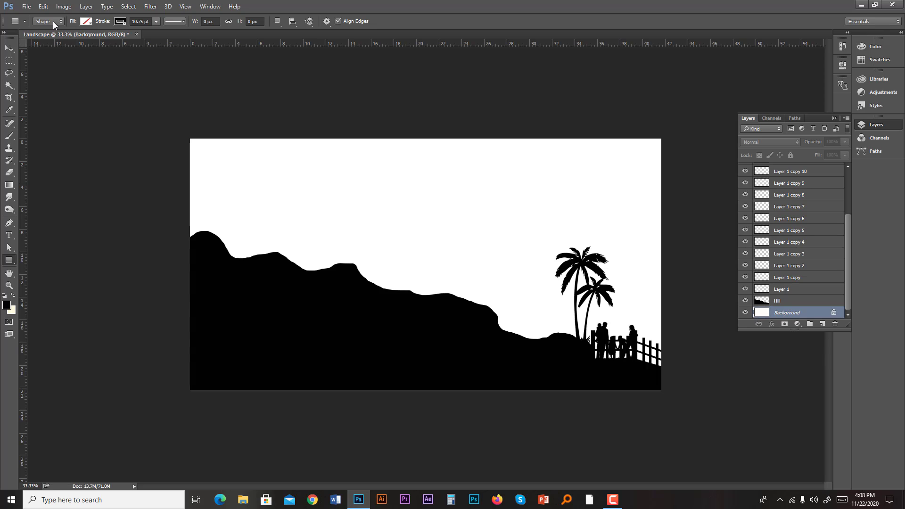
click(86, 22)
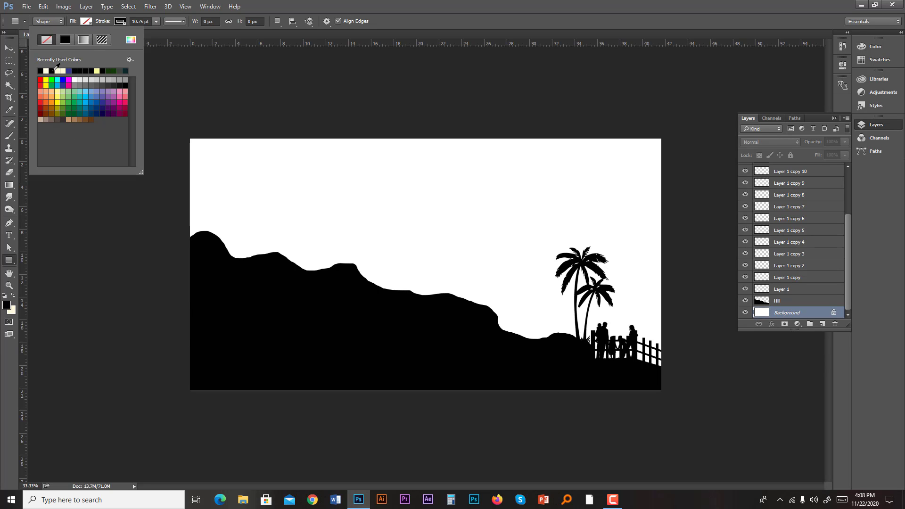
click(117, 23)
click(81, 44)
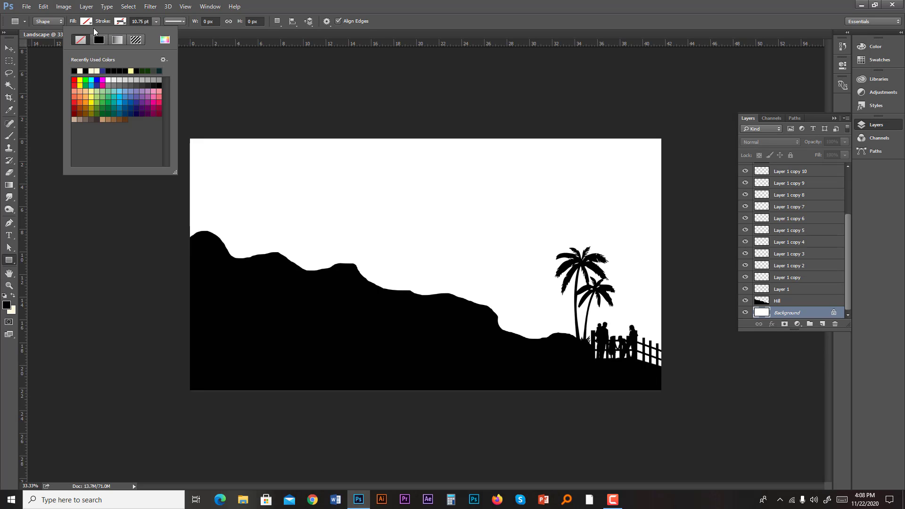
click(101, 25)
Step: Set the rectangle's fill to the pale-yellow-to-gold linear gradient preset and change its gold end stop to orange-yellow fcb801
click(87, 21)
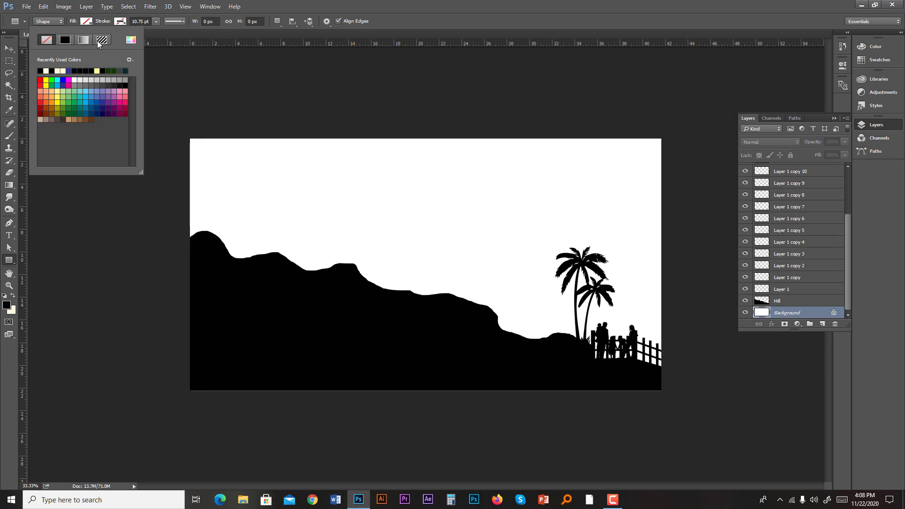
click(85, 41)
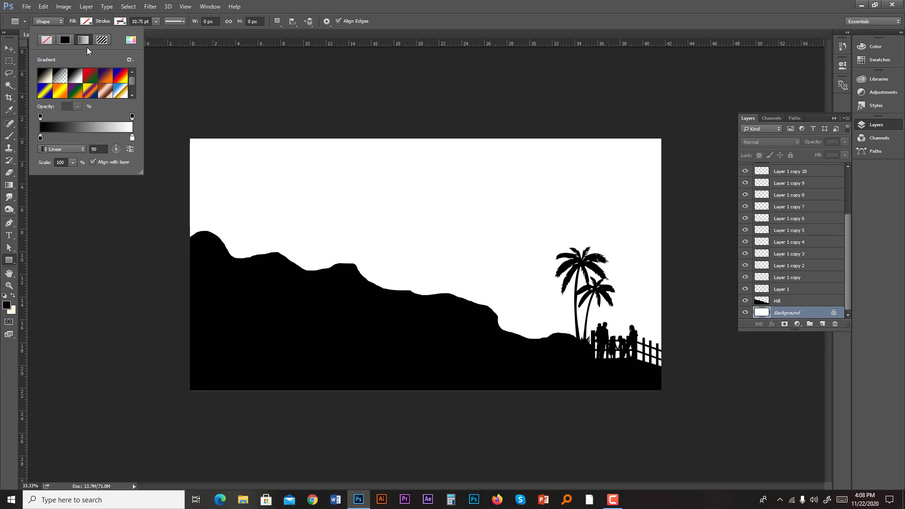
scroll(107, 92, down, 1)
click(105, 91)
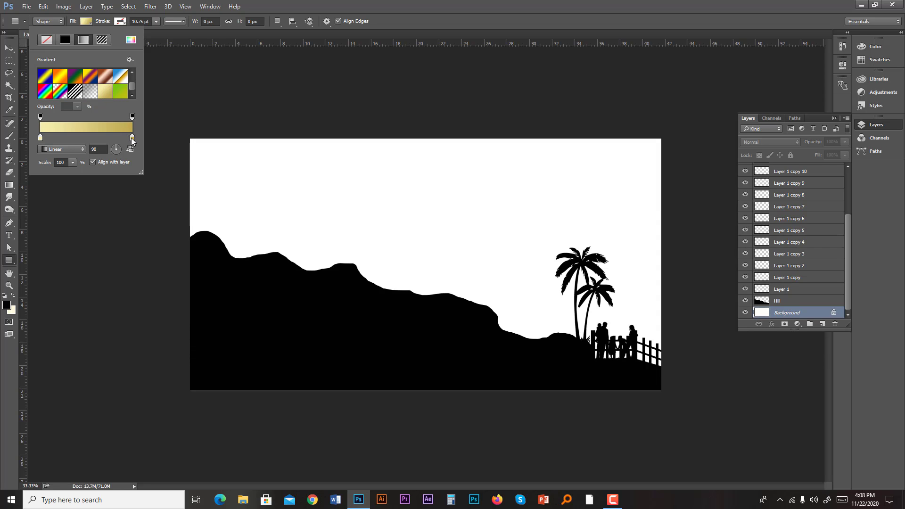
double_click(132, 138)
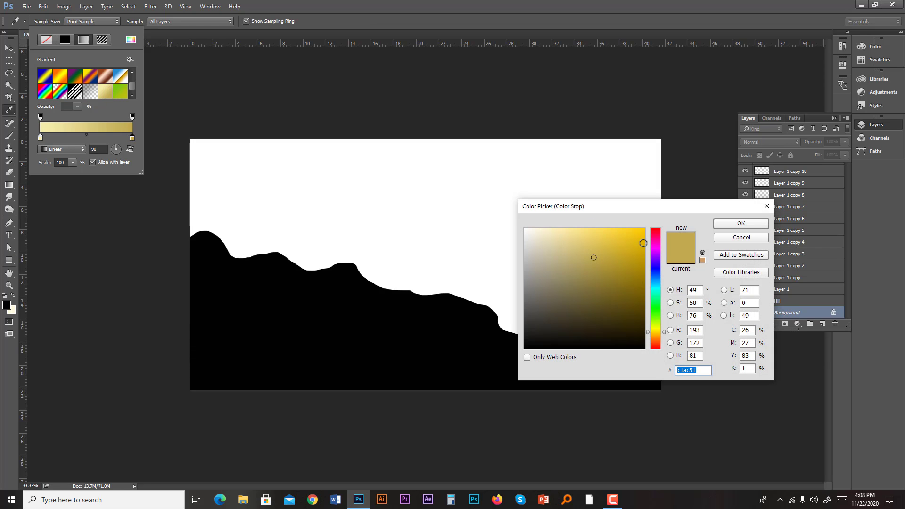
click(644, 230)
click(657, 335)
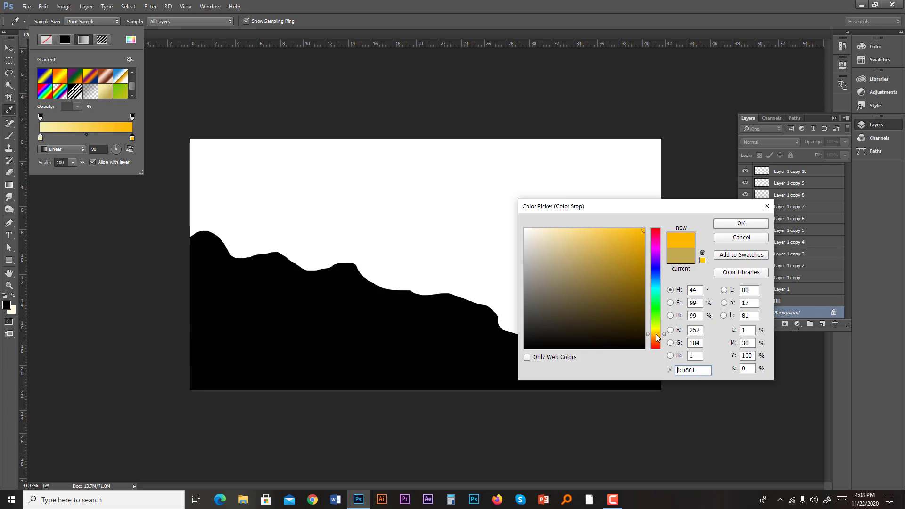
click(720, 228)
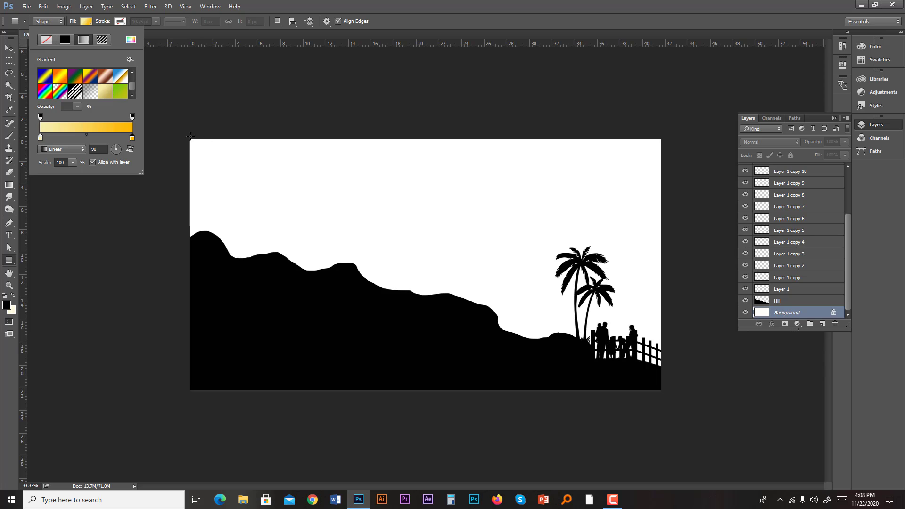
Step: Draw a gradient rectangle of about 3048 × 1642 px covering the whole canvas behind the hill
drag(186, 135, 664, 394)
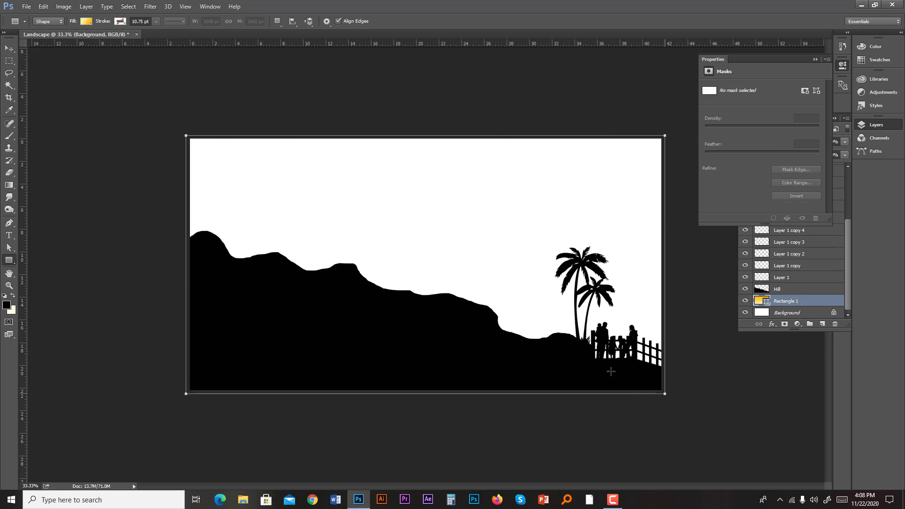
key(v)
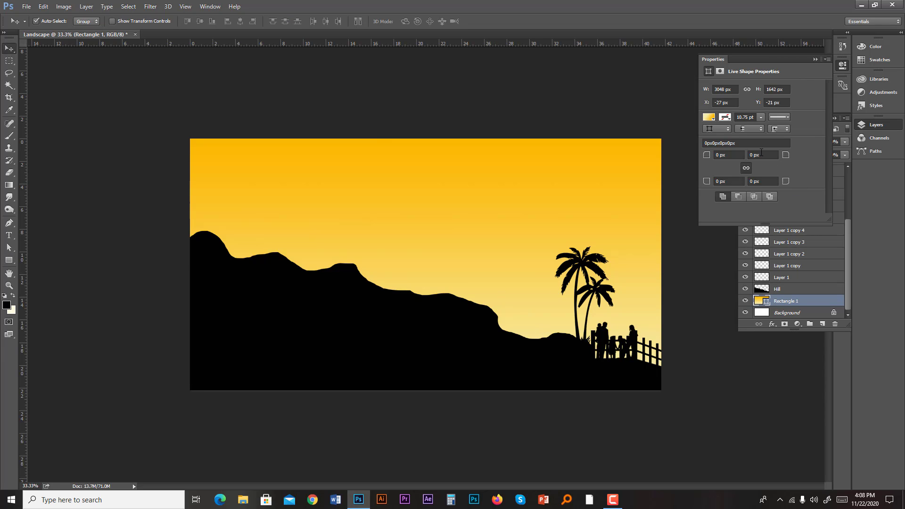
click(816, 58)
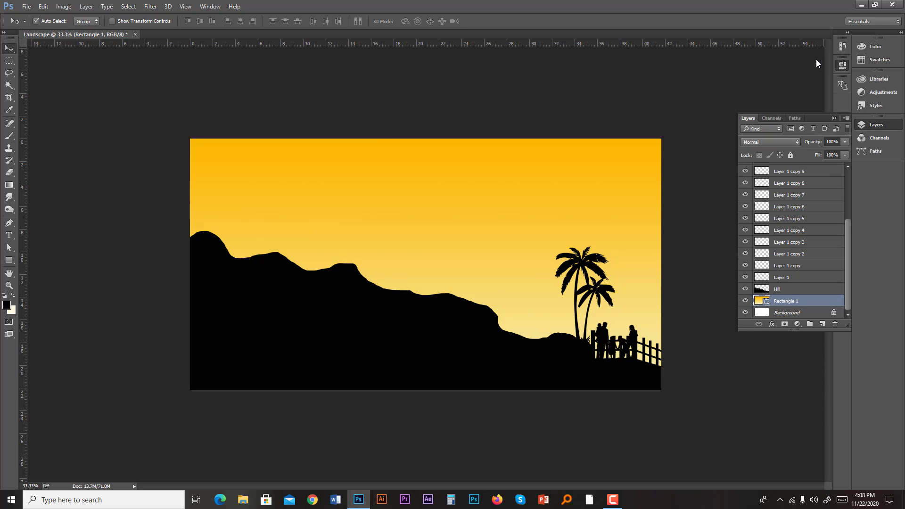
Step: Change the sky rectangle's gradient style to Radial
double_click(768, 302)
click(712, 182)
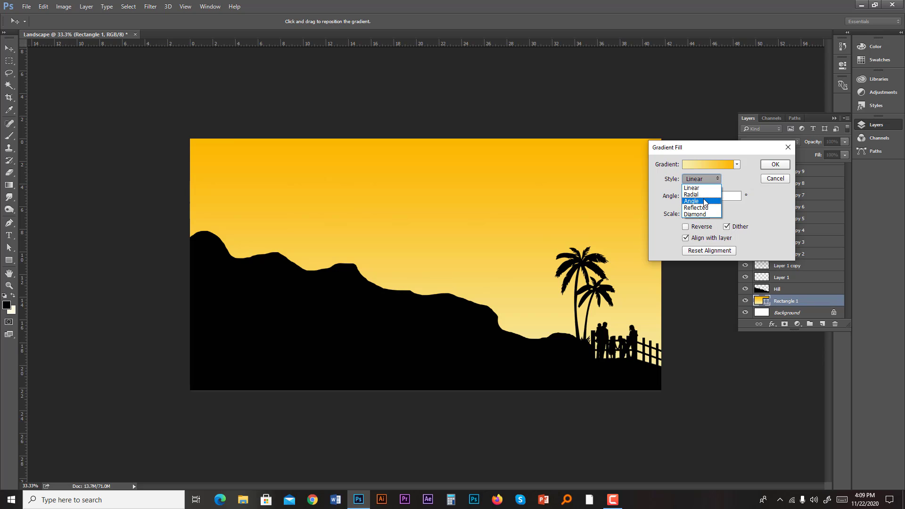
click(698, 194)
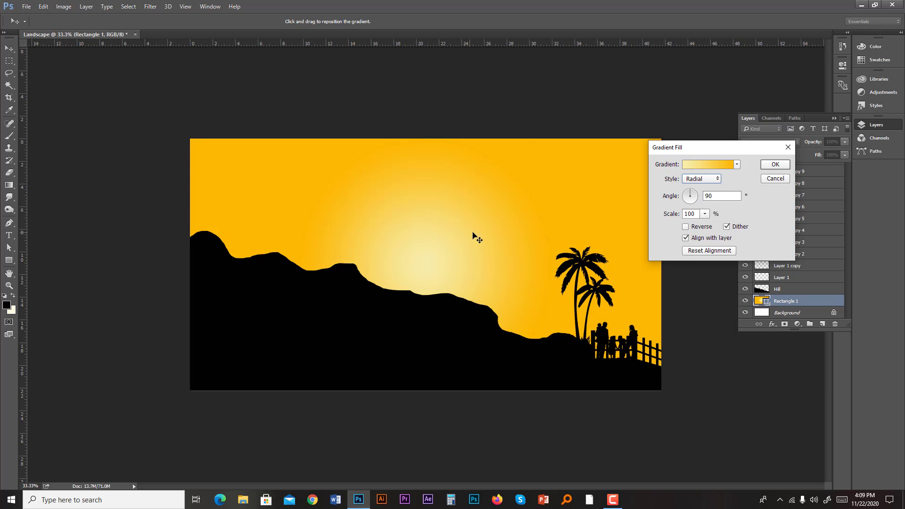
click(776, 164)
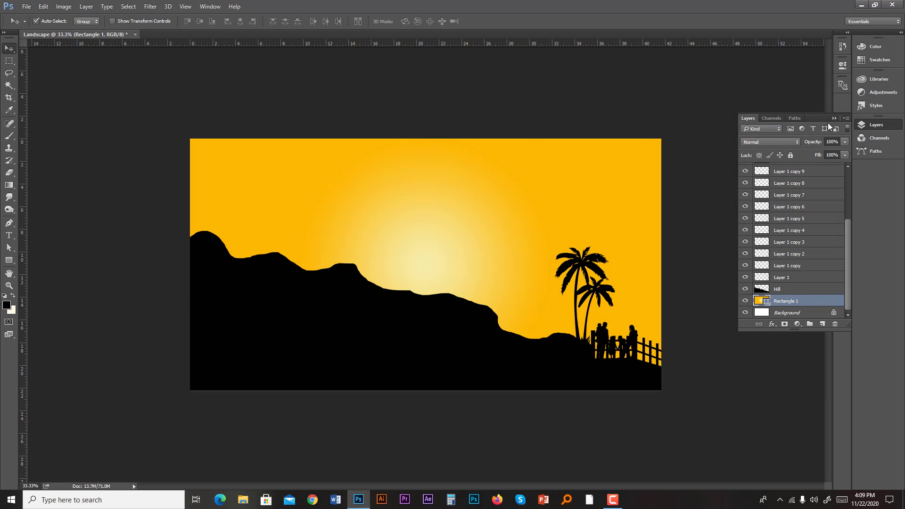
Step: Enlarge the sky rectangle slightly with Free Transform and reposition it behind the hill
key(ctrl+t)
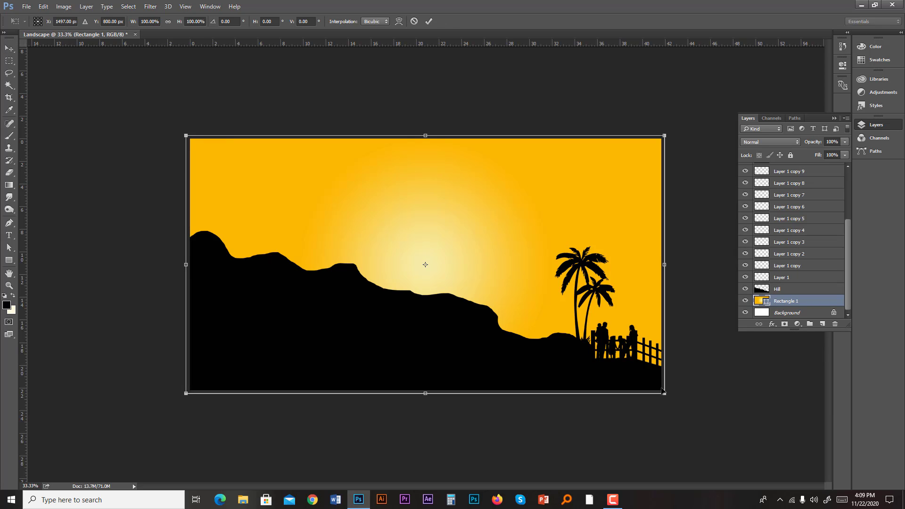
drag(665, 392, 683, 400)
drag(549, 263, 515, 245)
key(Return)
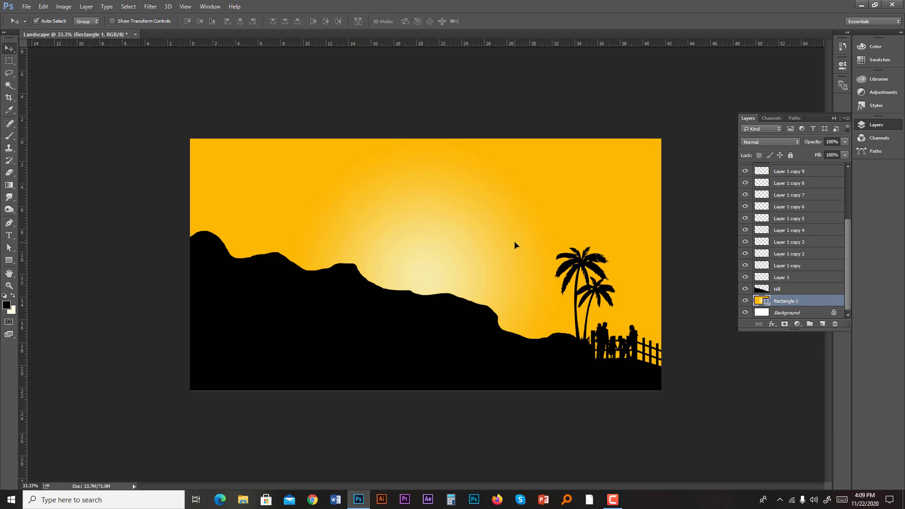
Step: Add a new layer above the sky rectangle and set the foreground colour to a pale cream yellow
click(823, 324)
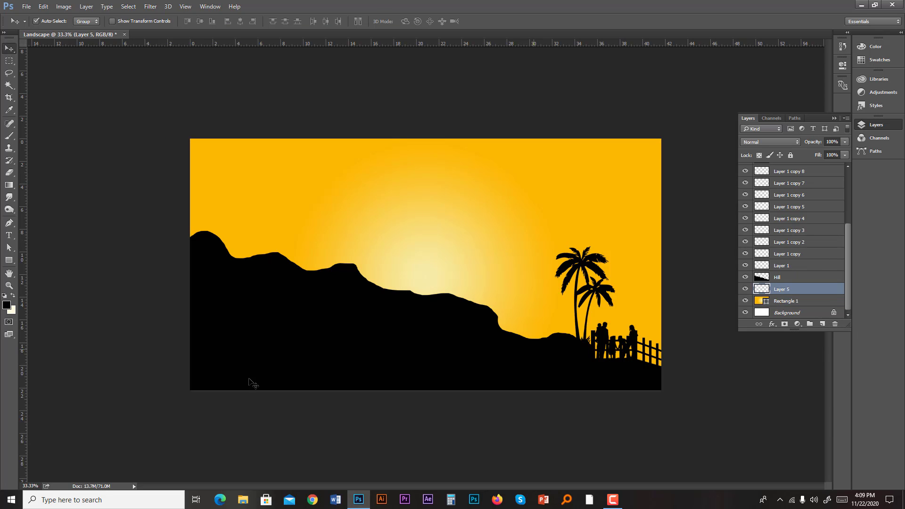
click(14, 296)
click(10, 308)
click(542, 229)
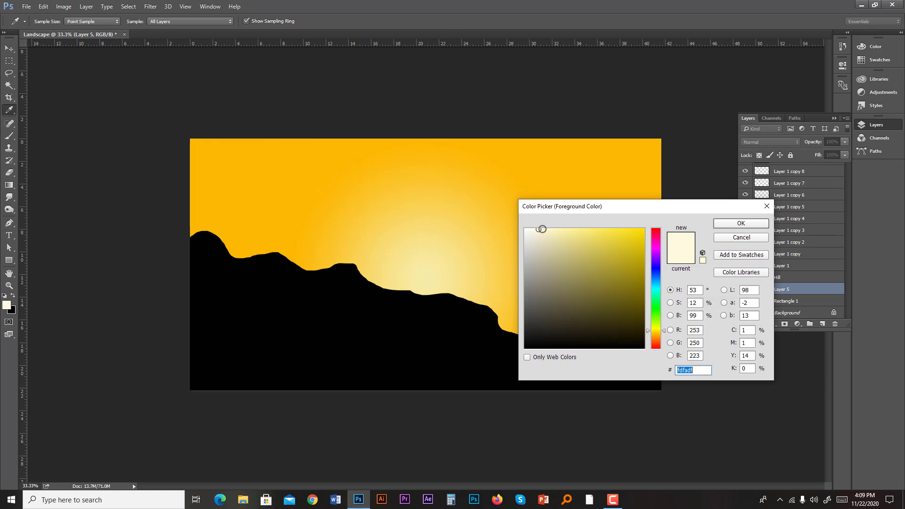
click(740, 225)
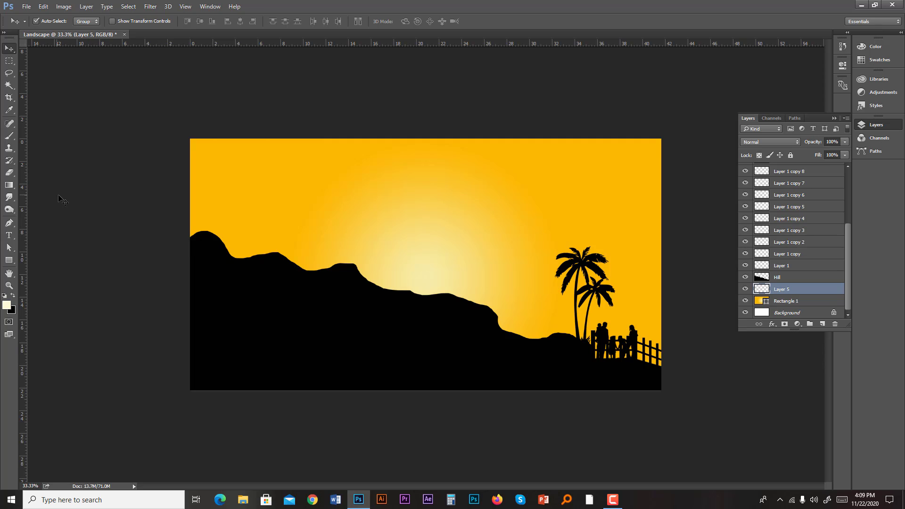
Step: Stamp a cream sun with a 300 px hard round brush at the glow's centre, partly behind the hill
key(b)
right_click(467, 228)
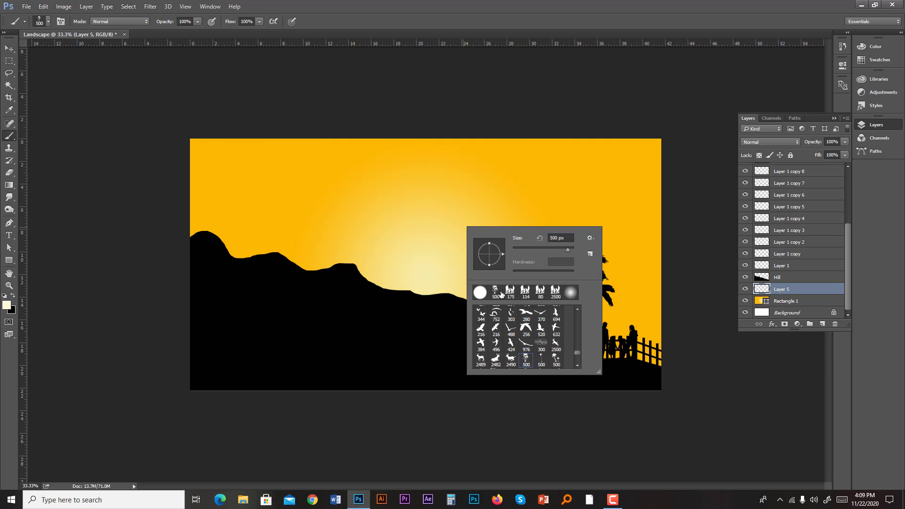
click(480, 294)
click(510, 2)
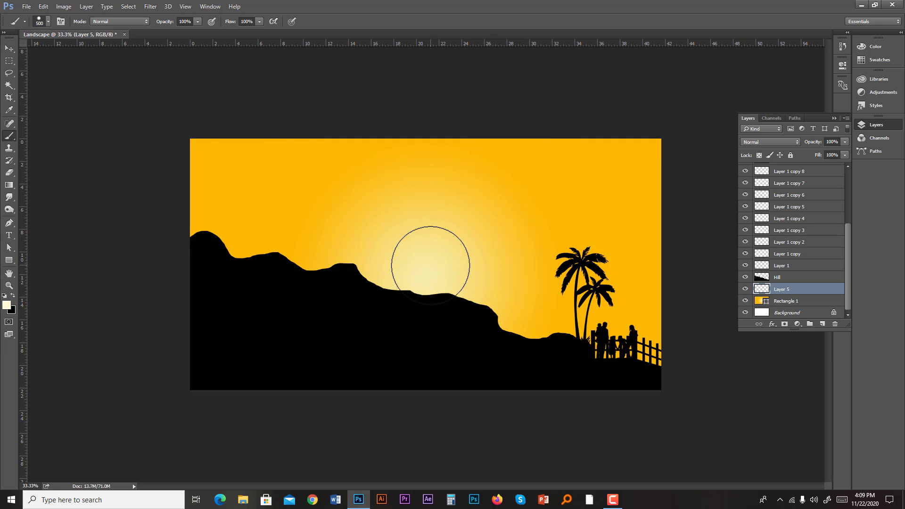
key(bracketleft)
key(bracketleft)
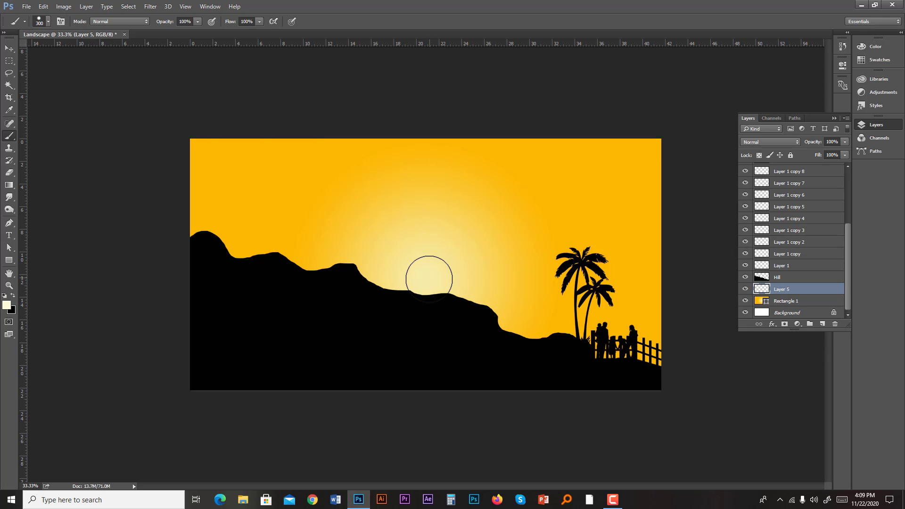
click(429, 281)
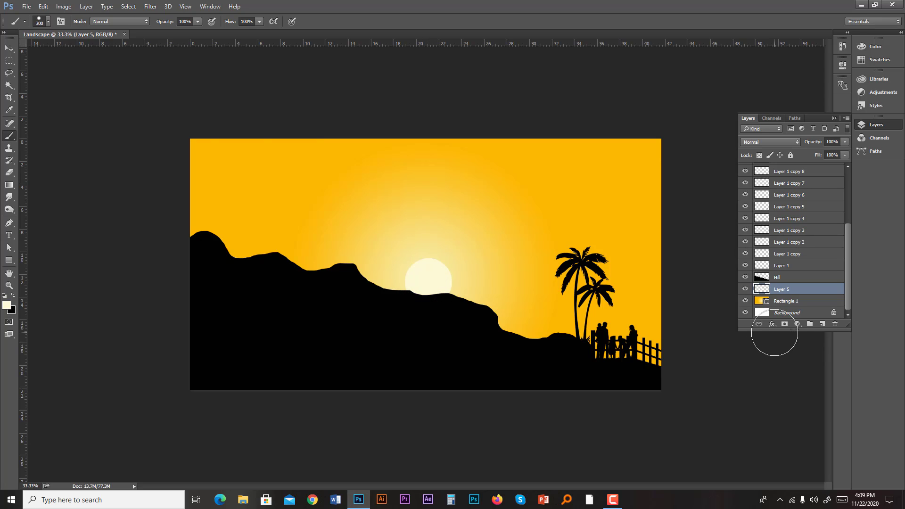
Step: Add a white Outer Glow to the sun layer with an opacity of about 61%
key(v)
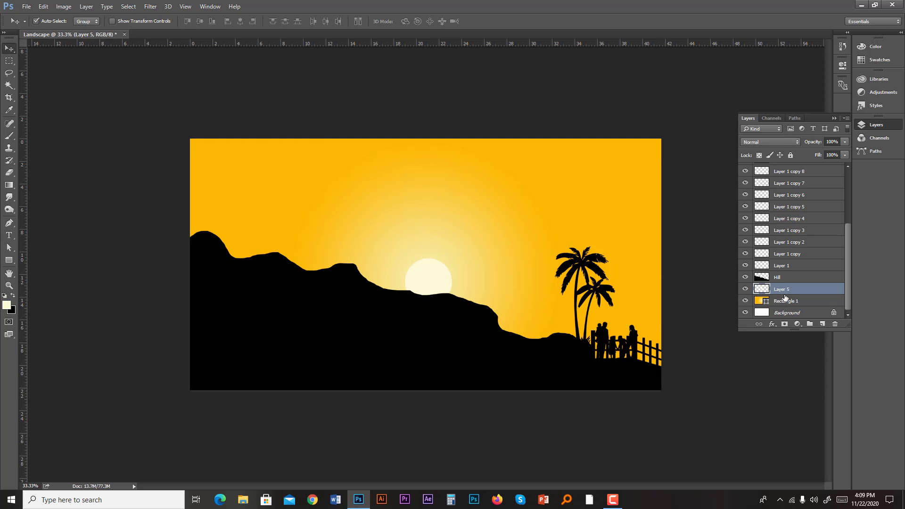
right_click(785, 282)
click(693, 68)
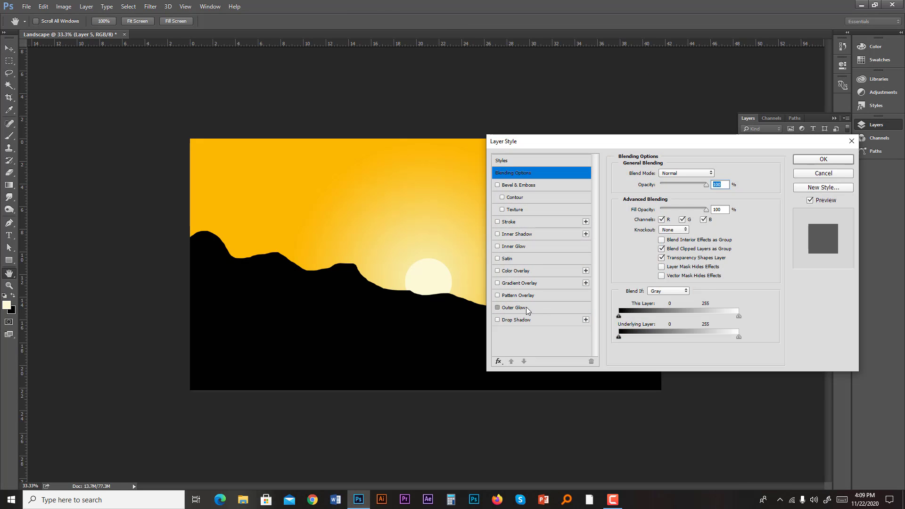
click(527, 307)
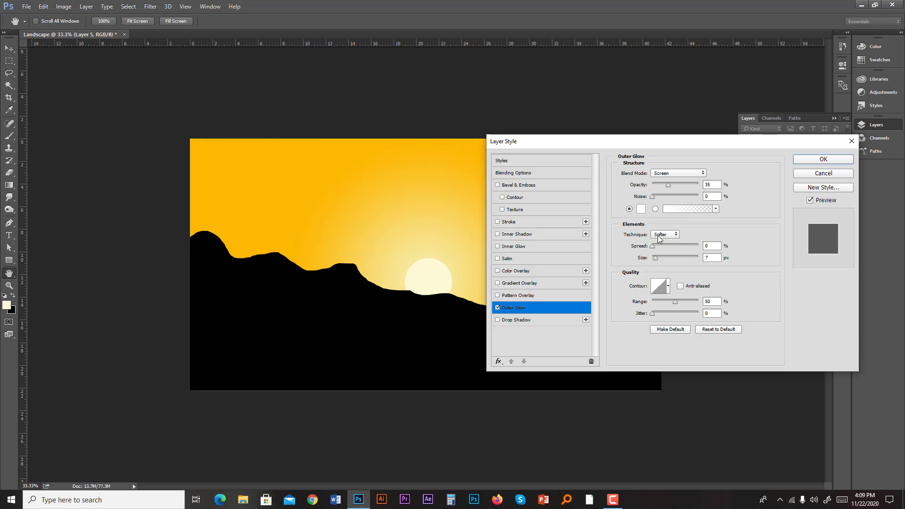
click(641, 209)
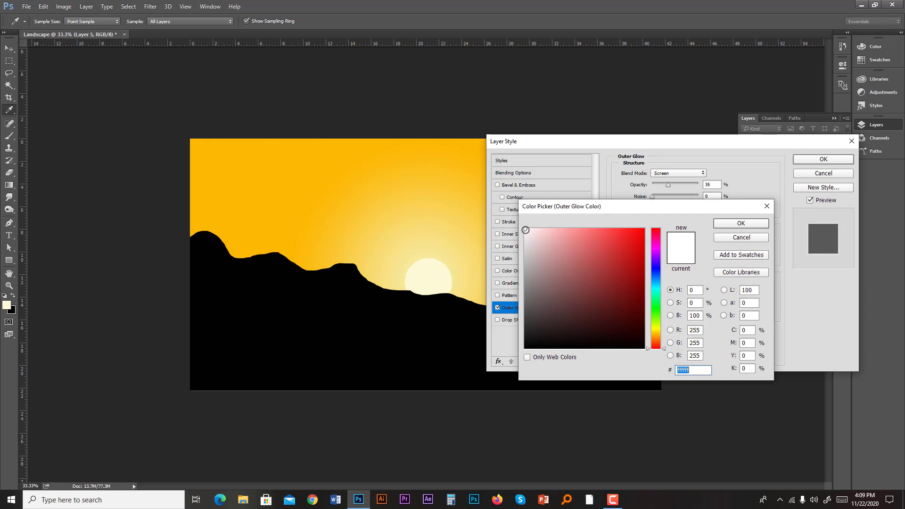
click(526, 230)
click(725, 221)
drag(669, 186, 682, 186)
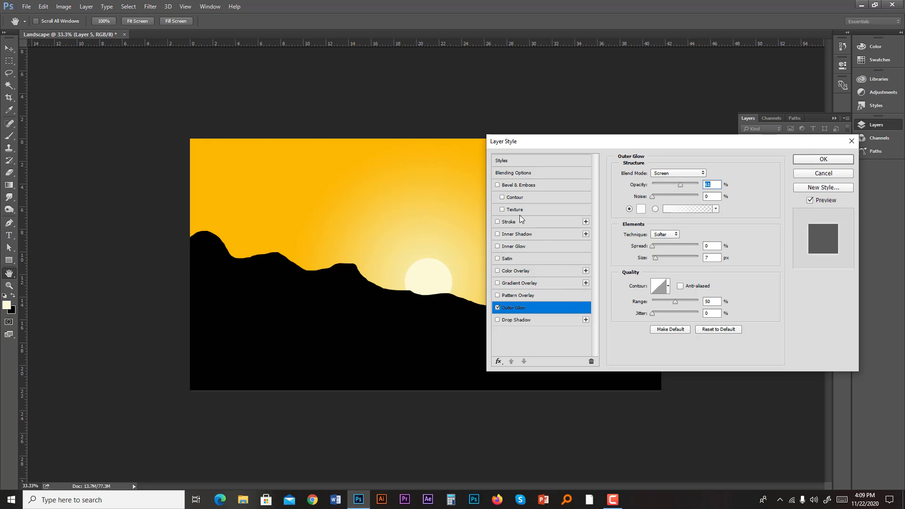
Step: Add a white Inner Glow with raised opacity to the sun layer and apply the layer style
click(516, 246)
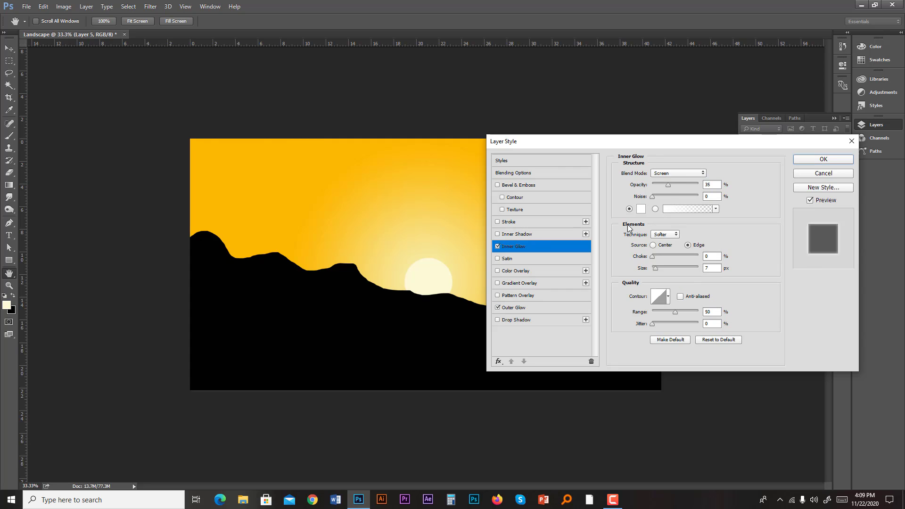
click(642, 209)
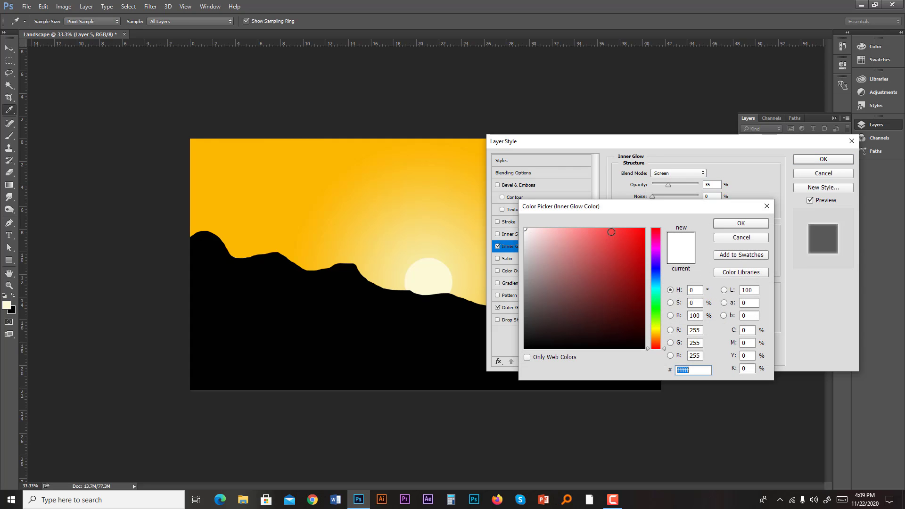
click(721, 224)
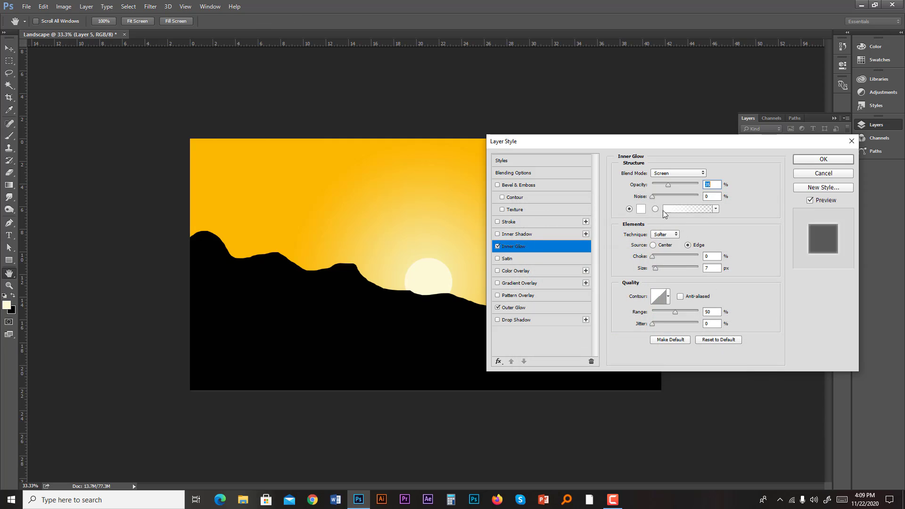
drag(670, 185, 678, 186)
click(817, 162)
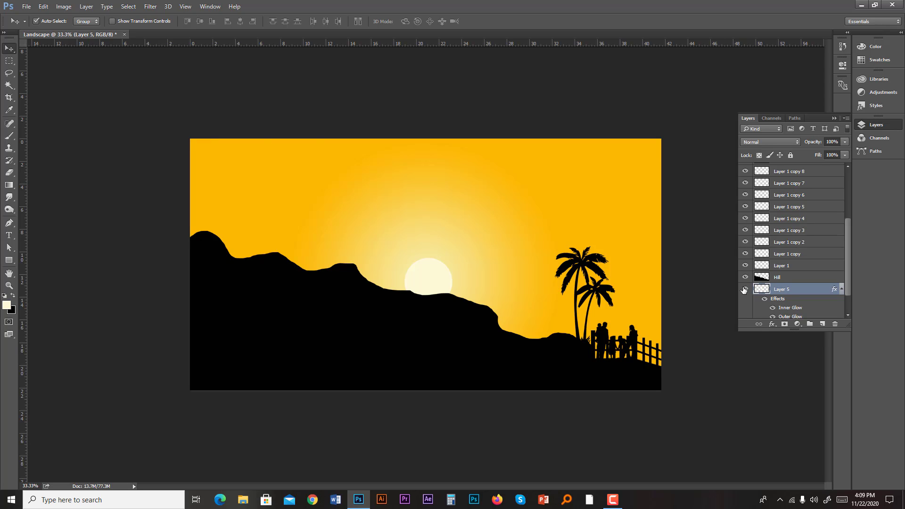
Step: Toggle the sun layer's visibility off and on to compare the sky with and without the glowing sun
click(746, 289)
click(745, 289)
click(745, 289)
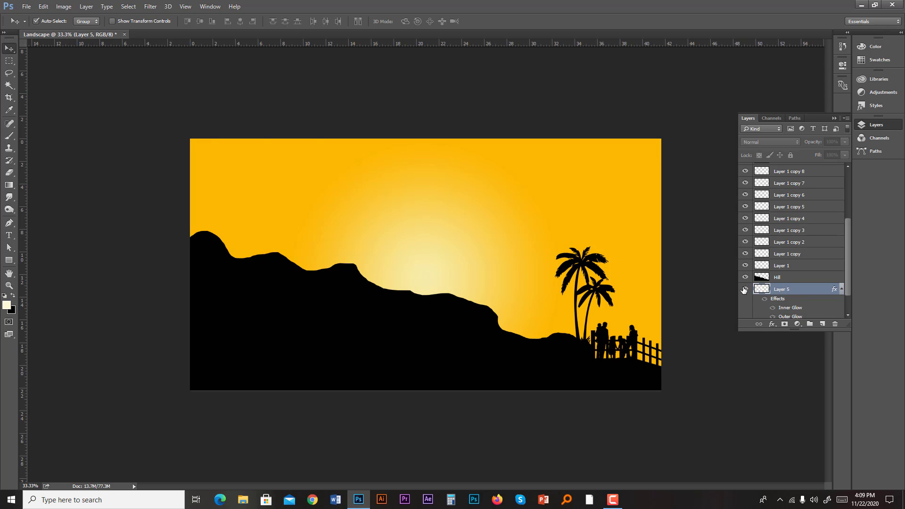
click(745, 289)
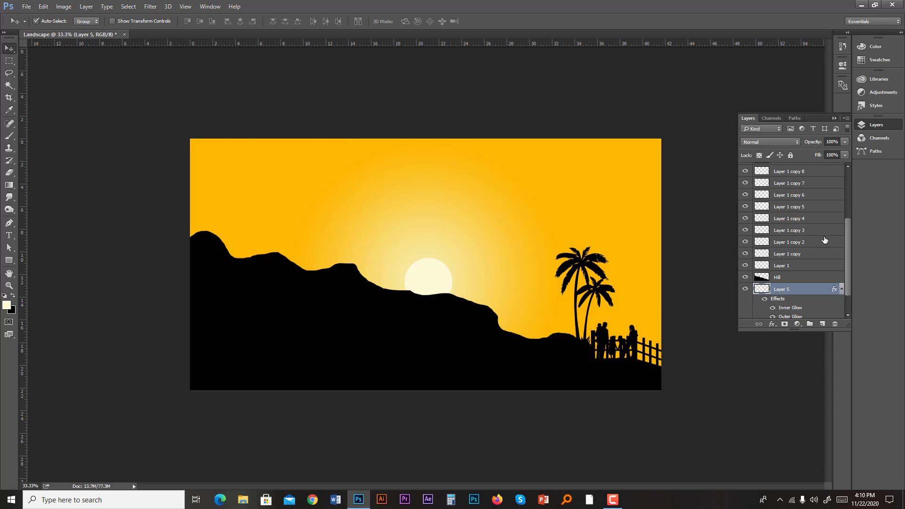
Step: Add a new layer directly above the sun layer and beneath the Hill layer
click(774, 278)
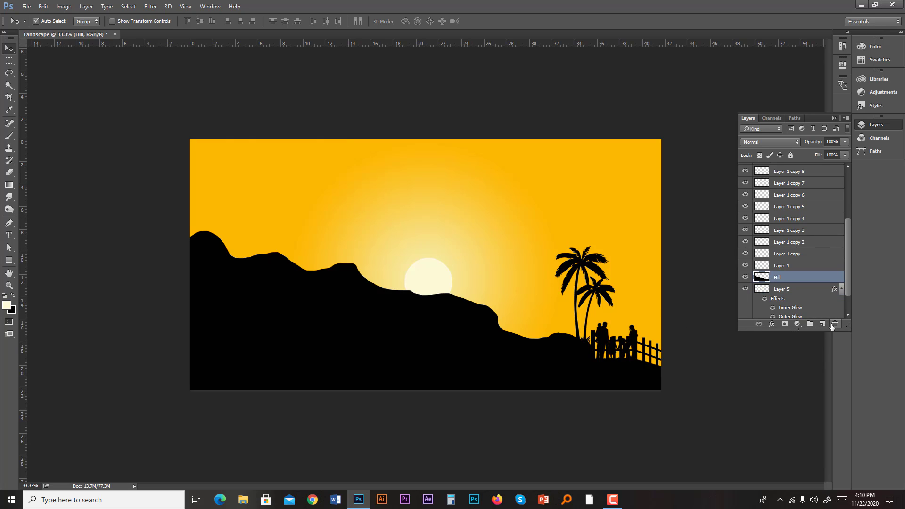
click(781, 291)
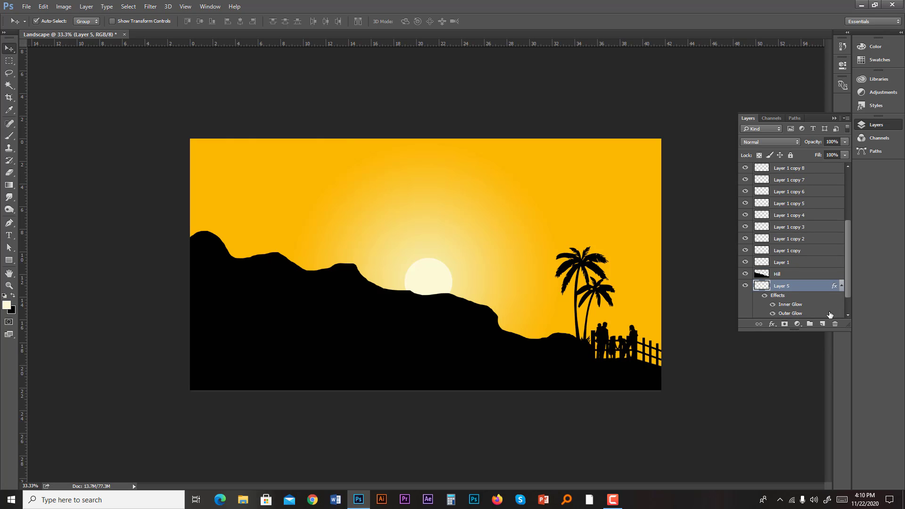
click(823, 324)
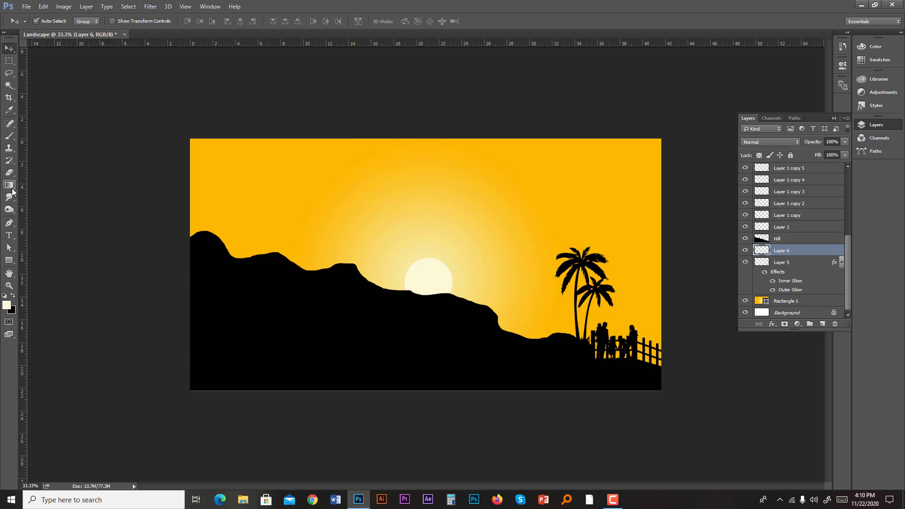
Step: Choose the 134 px grass-shaped brush preset for the Brush tool and set the foreground colour to near-black 000100
key(b)
right_click(340, 269)
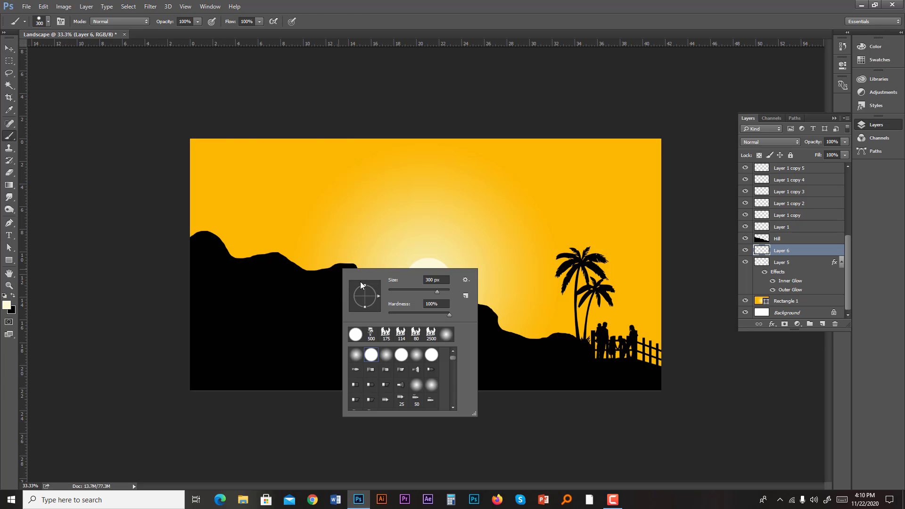
drag(453, 358, 455, 369)
click(432, 374)
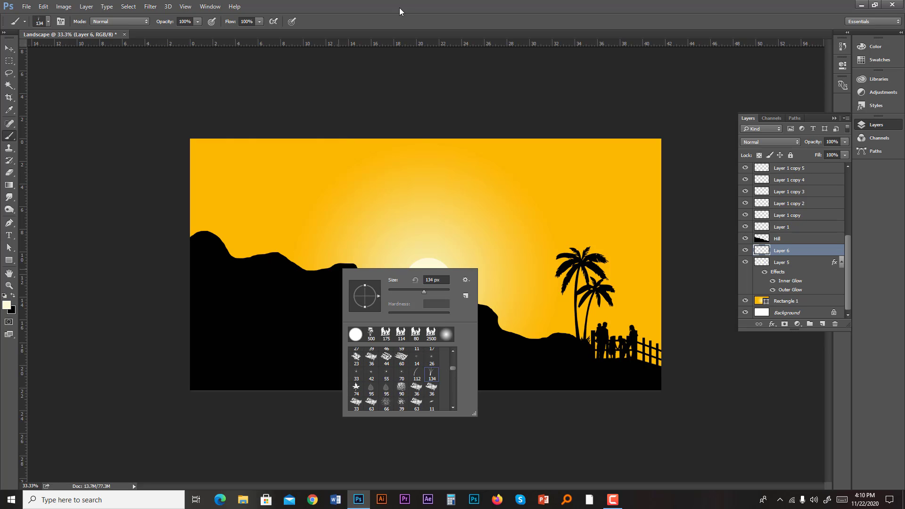
click(400, 11)
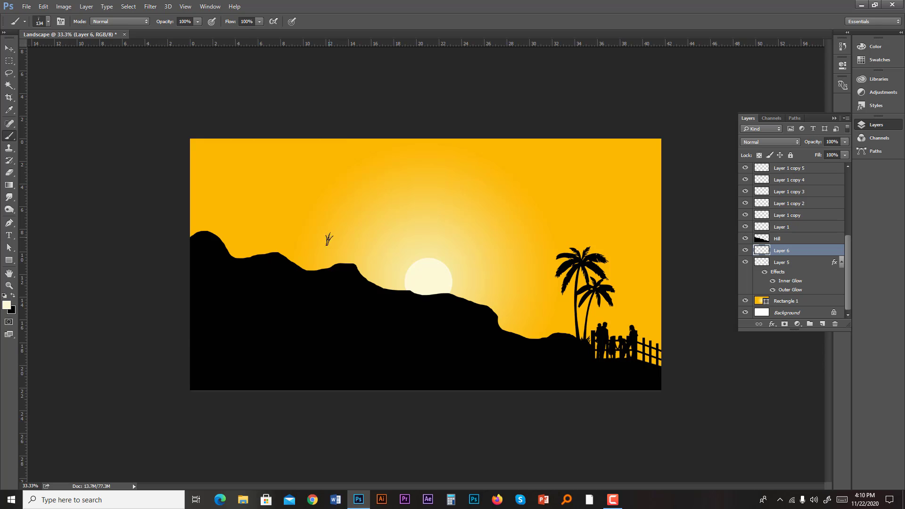
click(8, 305)
click(399, 312)
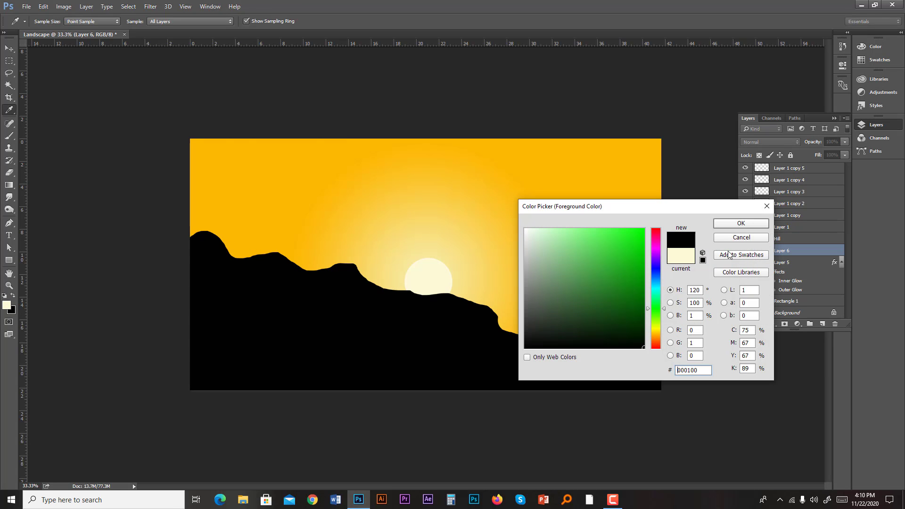
click(746, 230)
Step: Try painting grass over the hill's leftmost crest with the 134 px grass brush, and undo the test strokes
key(ctrl+plus)
key(ctrl+plus)
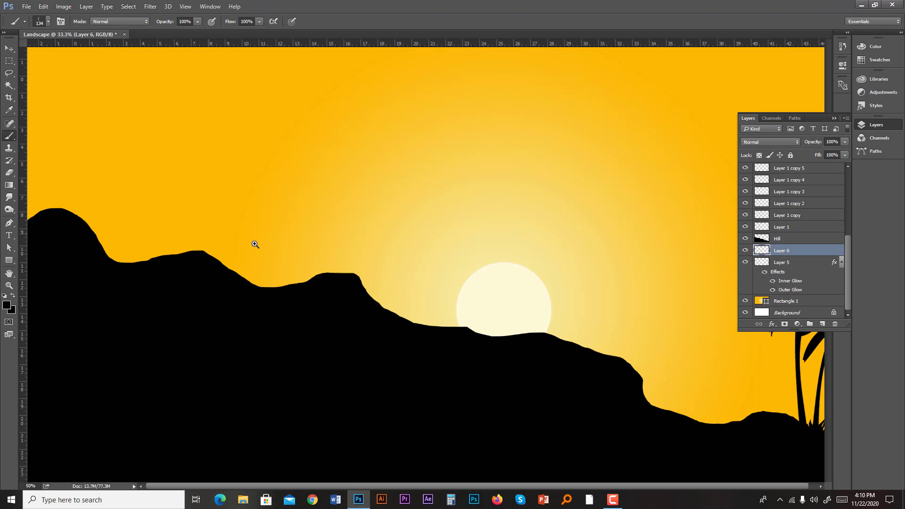
drag(237, 260, 441, 263)
click(259, 217)
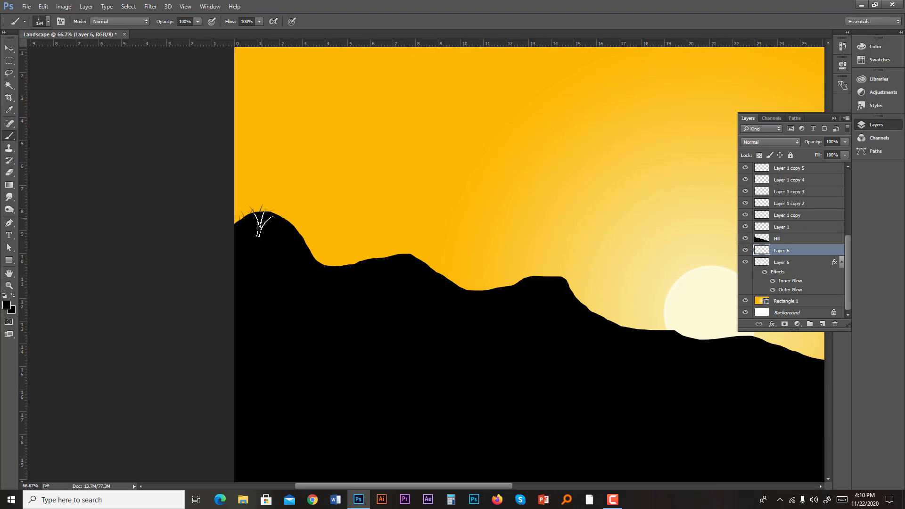
drag(259, 216, 316, 262)
key(ctrl+alt+z)
key(ctrl+alt+z)
key(ctrl+alt+z)
key(ctrl+alt+z)
Step: Reduce the grass brush to 70 px and paint grass from the canvas edge over the hill's first crest and down its slope
key(ctrl+plus)
key(bracketleft)
key(bracketleft)
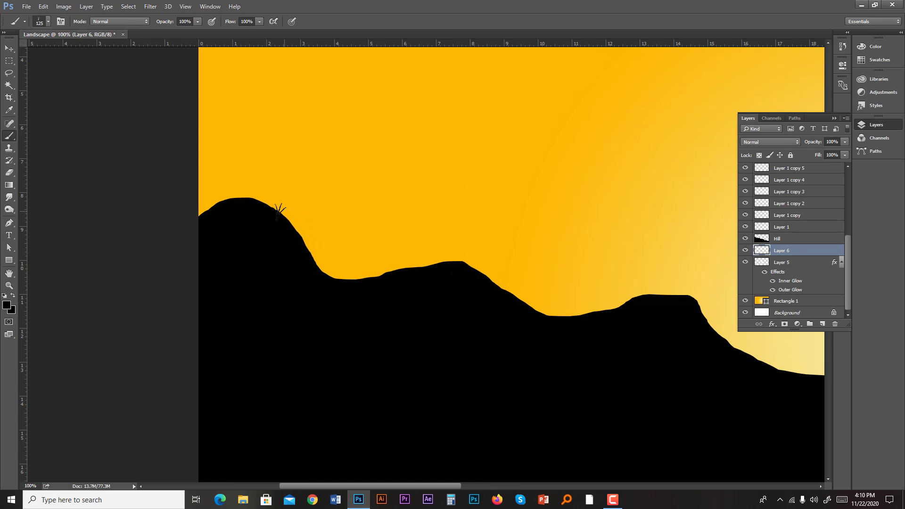
drag(200, 222, 229, 212)
key(ctrl+z)
drag(198, 219, 221, 208)
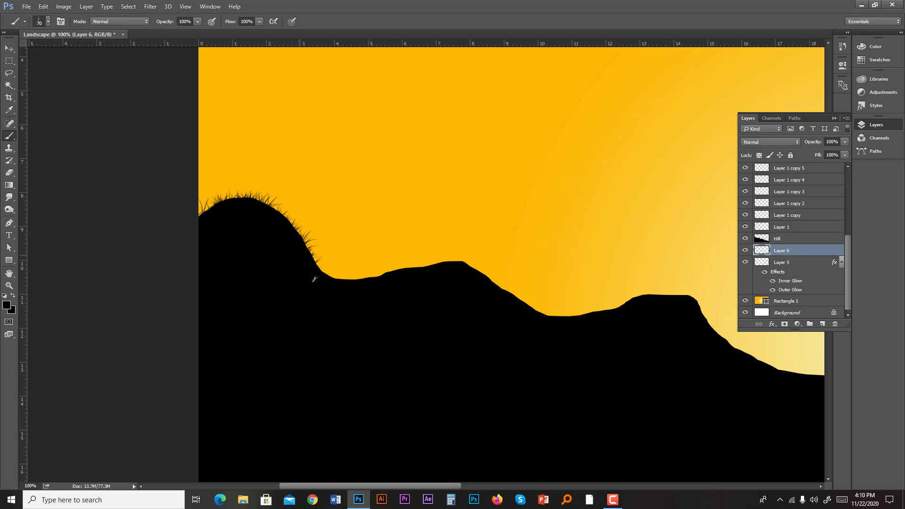
Step: Paint 70 px grass along the hill's second and third crests and down the slope towards the sun
drag(352, 287, 410, 276)
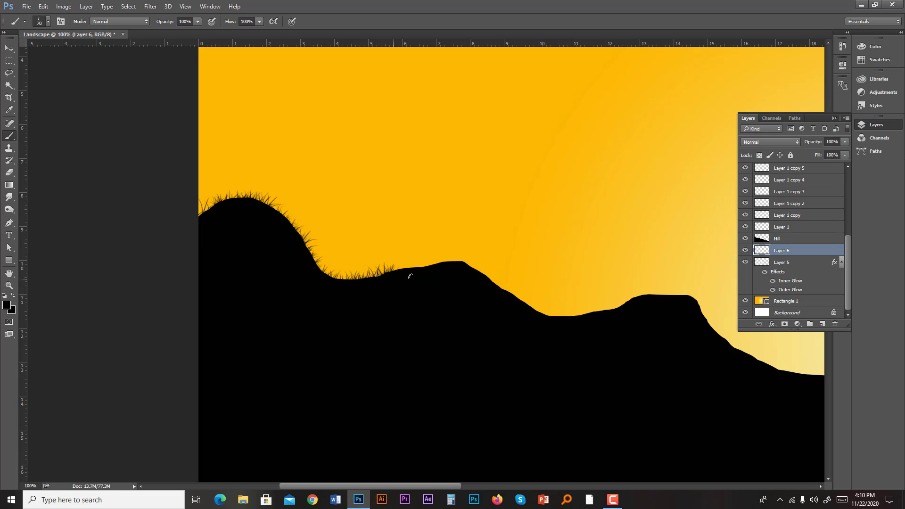
mouse_move(496, 298)
mouse_down()
mouse_move(517, 315)
mouse_move(459, 274)
mouse_move(435, 278)
mouse_move(503, 298)
mouse_move(574, 341)
mouse_move(505, 297)
mouse_move(581, 340)
mouse_move(605, 322)
mouse_move(570, 329)
mouse_move(621, 324)
mouse_move(600, 329)
mouse_move(634, 309)
mouse_move(624, 314)
mouse_move(689, 318)
mouse_move(643, 313)
mouse_move(685, 307)
mouse_up()
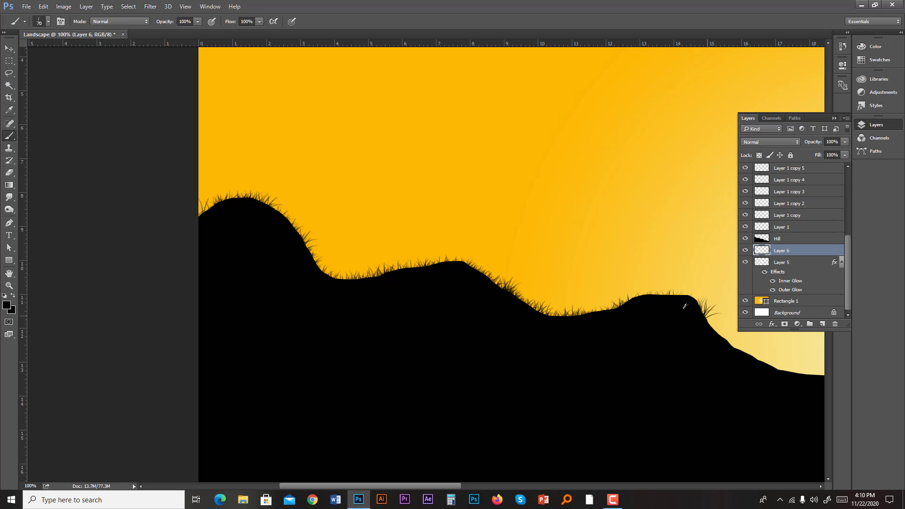
mouse_move(717, 351)
mouse_down()
mouse_move(737, 356)
mouse_move(722, 342)
mouse_move(774, 383)
mouse_up()
mouse_move(613, 311)
mouse_down()
mouse_move(632, 308)
mouse_move(570, 329)
mouse_up()
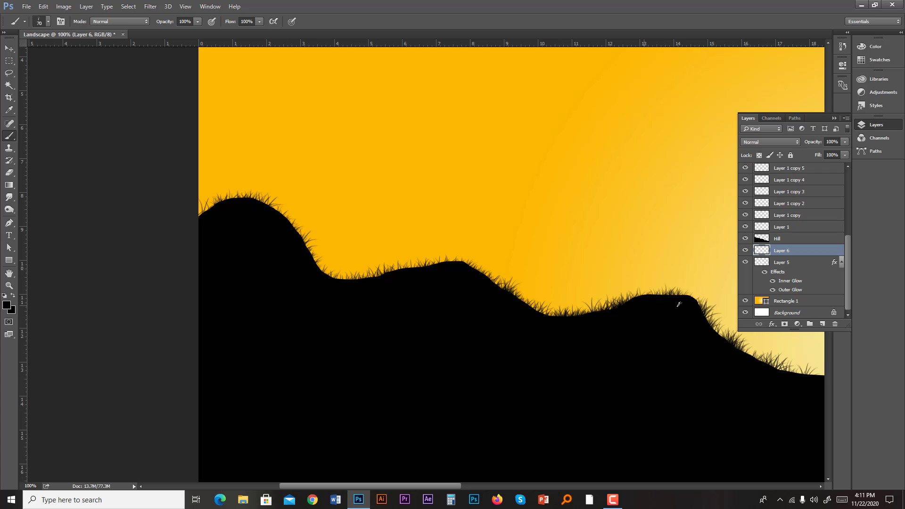
Step: Extend the grass along the hill's edge in front of the sun and down the steep drop beyond it
drag(640, 276, 372, 209)
drag(588, 326, 645, 340)
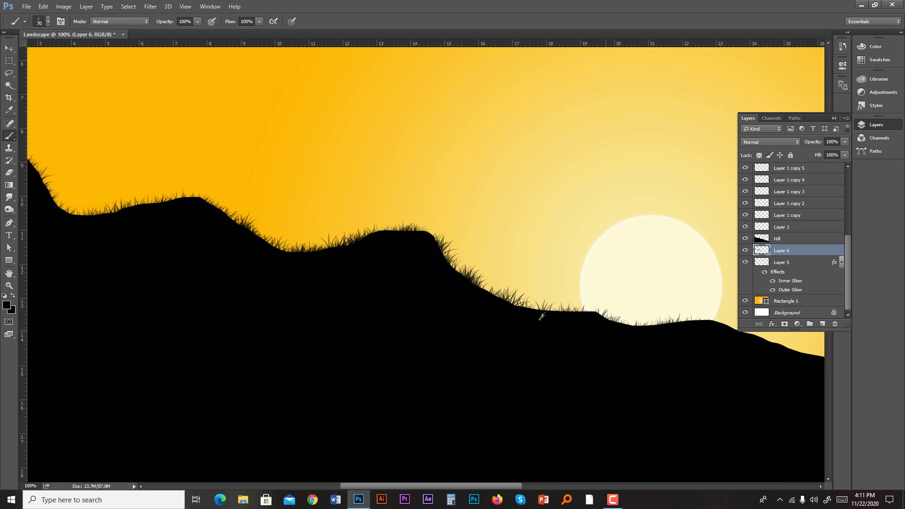
drag(684, 341, 316, 285)
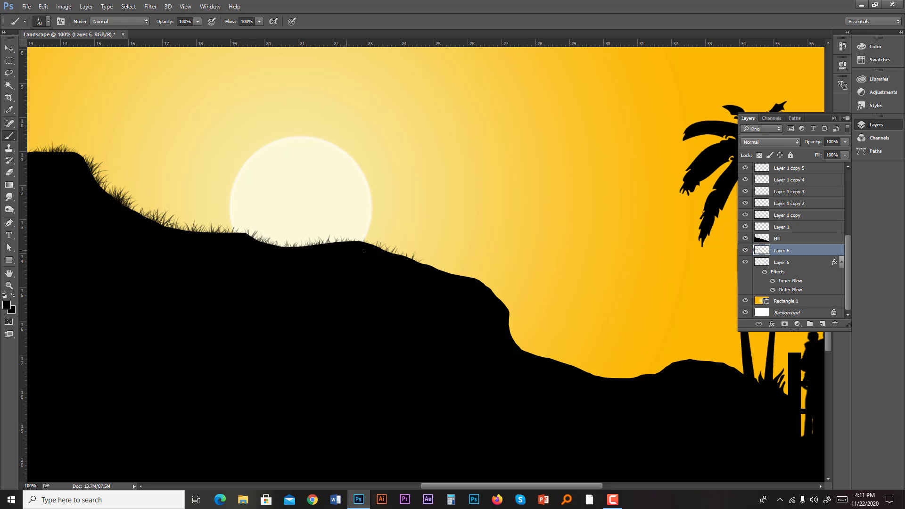
drag(464, 287, 430, 272)
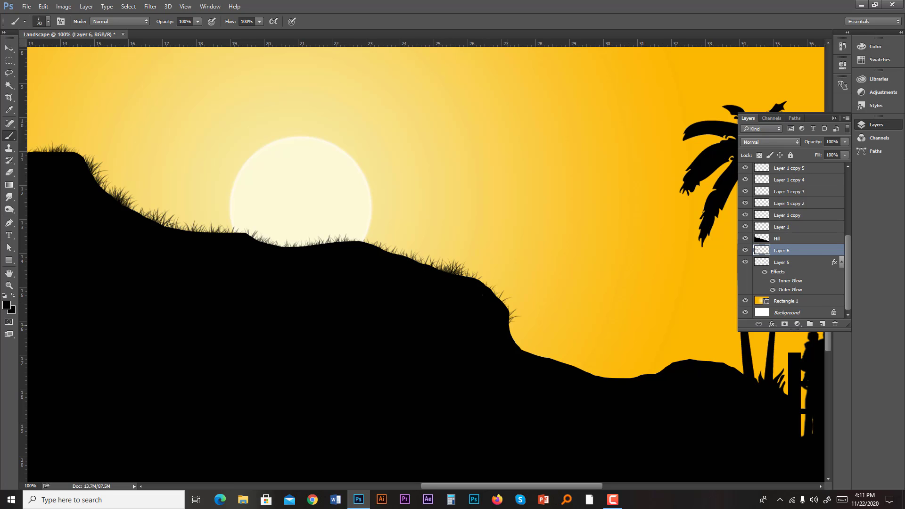
mouse_move(500, 336)
mouse_down()
mouse_move(506, 311)
mouse_move(477, 290)
mouse_up()
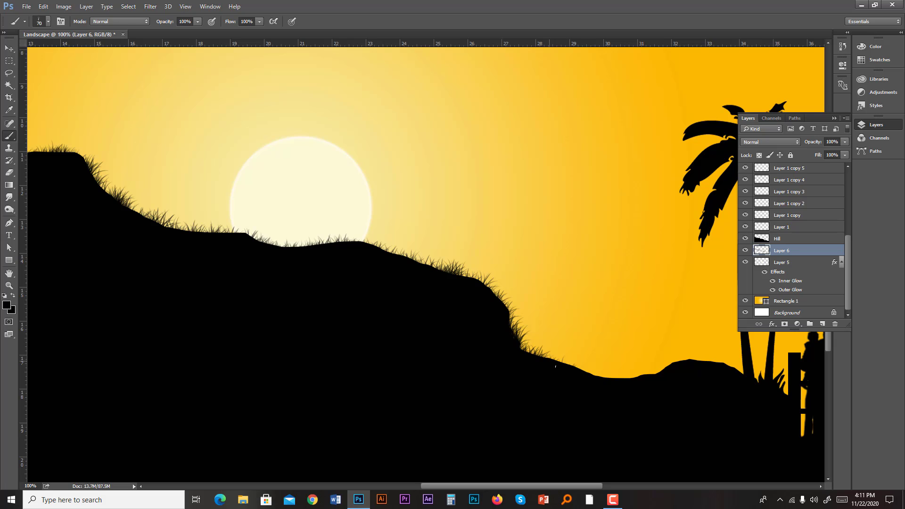
Step: Paint grass along the hill's lower slope and small mound up to the palm trunks and the start of the fence
mouse_move(581, 366)
mouse_down()
mouse_move(632, 377)
mouse_move(592, 381)
mouse_up()
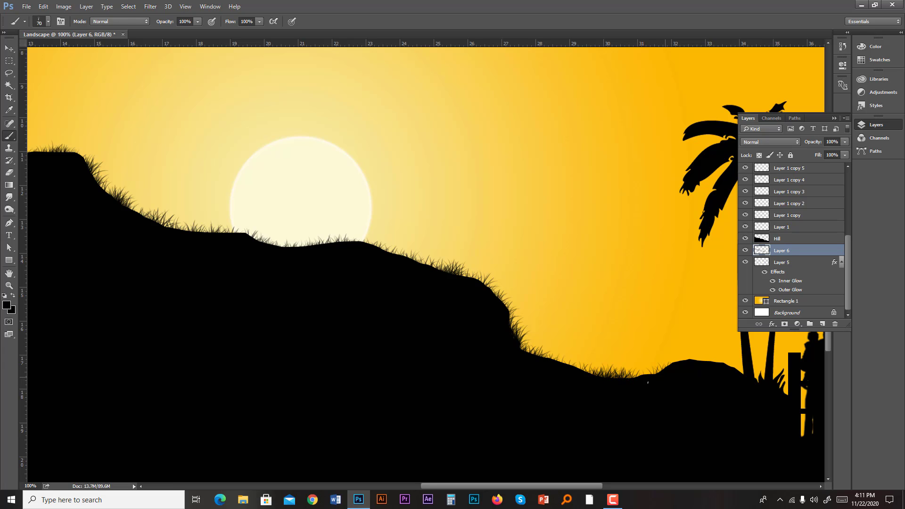
mouse_move(712, 374)
mouse_down()
mouse_move(759, 378)
mouse_move(698, 361)
mouse_move(678, 370)
mouse_up()
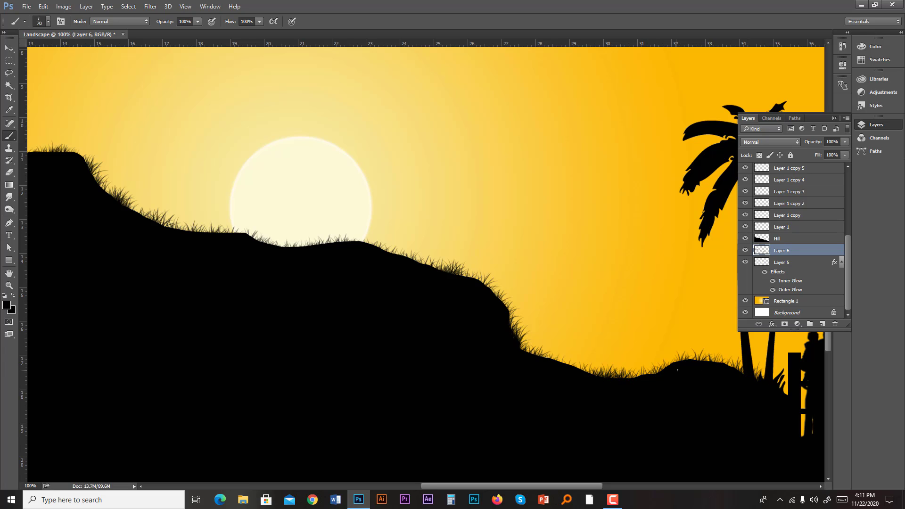
drag(576, 375, 548, 369)
drag(641, 396, 379, 294)
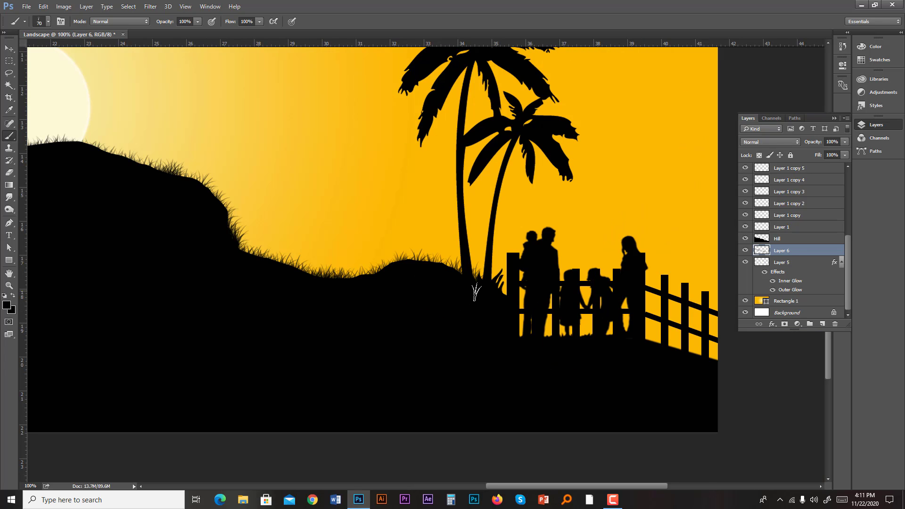
drag(506, 302, 481, 295)
Step: Reduce the grass brush to 35 px and fill in short, dense grass over the hill's first crest and along the following dip
drag(211, 194, 570, 273)
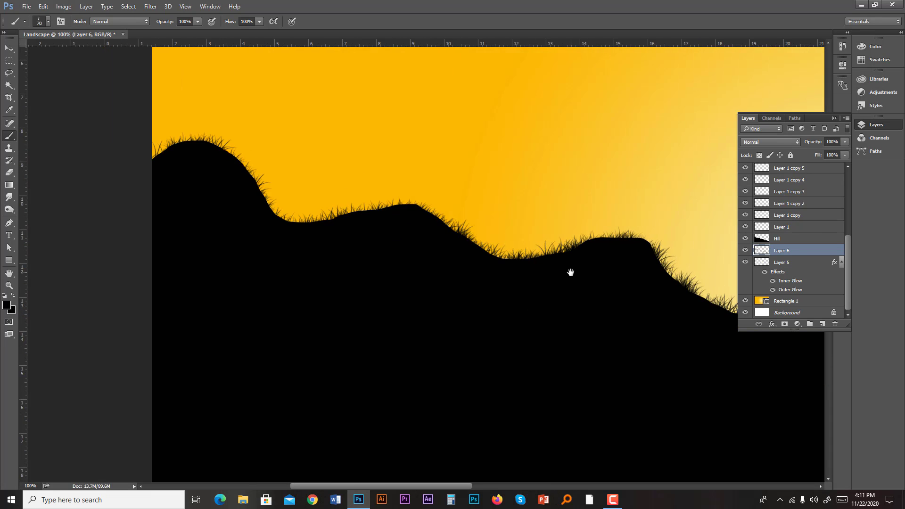
click(207, 167)
right_click(206, 166)
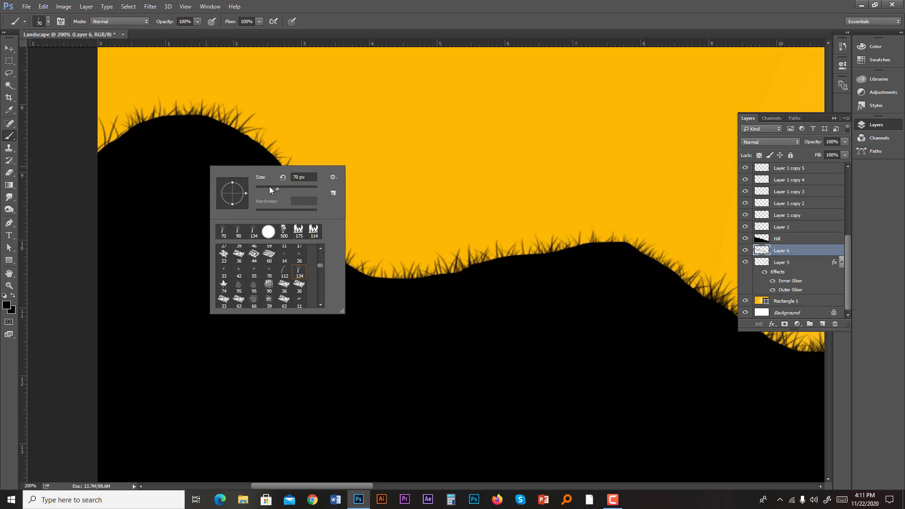
drag(270, 188, 267, 187)
click(172, 149)
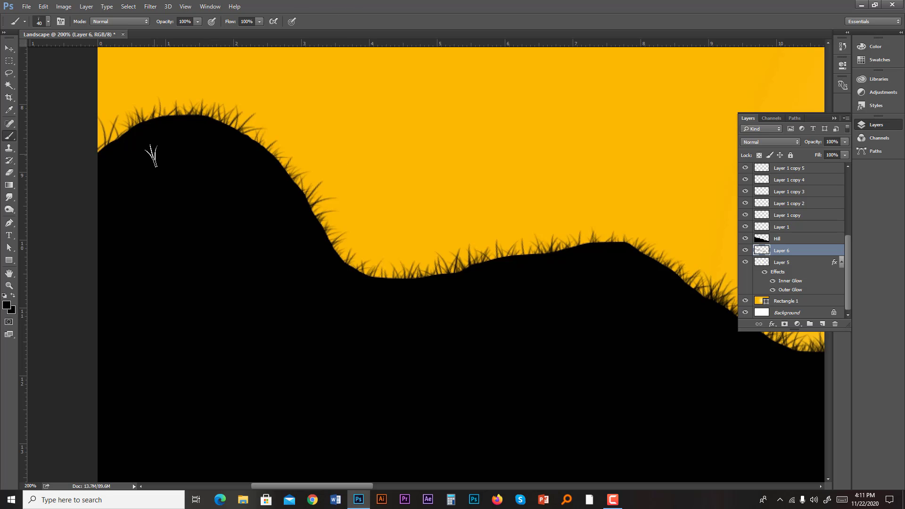
key(bracketleft)
key(bracketright)
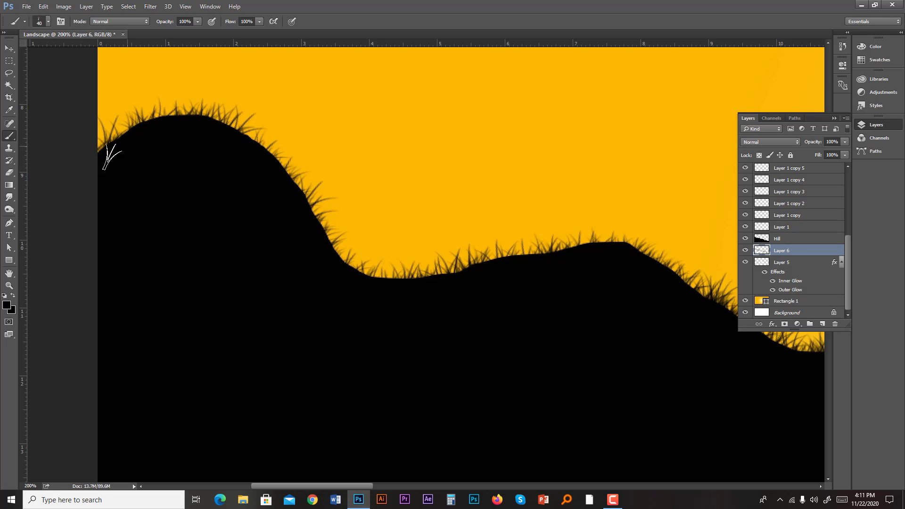
mouse_move(103, 152)
mouse_down()
mouse_move(200, 121)
mouse_move(238, 147)
mouse_move(251, 137)
mouse_move(157, 130)
mouse_up()
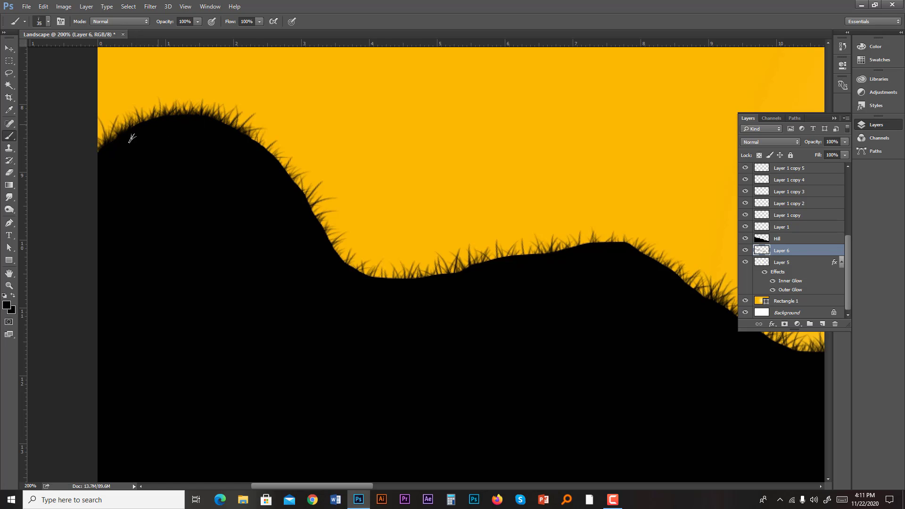
mouse_move(260, 155)
mouse_down()
mouse_move(253, 134)
mouse_move(250, 148)
mouse_up()
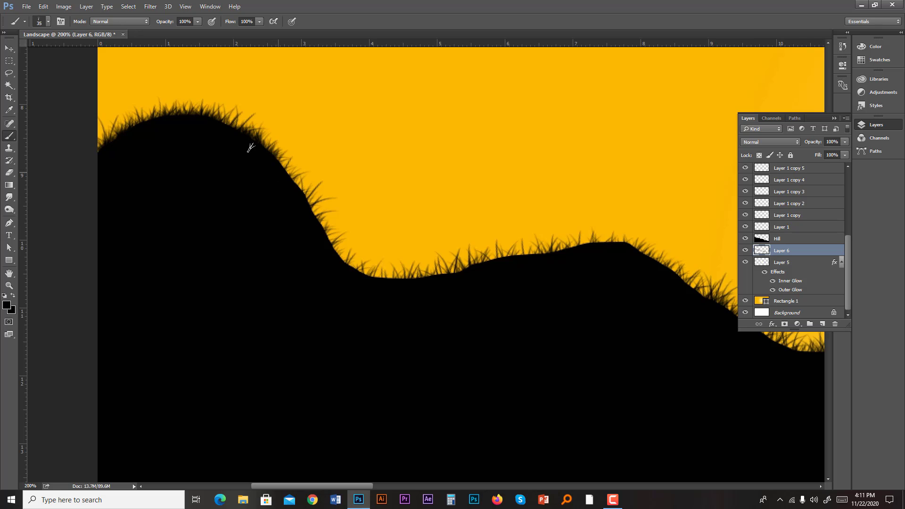
mouse_move(276, 177)
mouse_down()
mouse_move(290, 197)
mouse_move(276, 164)
mouse_move(294, 179)
mouse_move(313, 224)
mouse_move(327, 225)
mouse_move(330, 247)
mouse_move(308, 188)
mouse_move(300, 193)
mouse_move(335, 270)
mouse_move(391, 295)
mouse_move(335, 276)
mouse_move(377, 287)
mouse_move(335, 262)
mouse_move(427, 290)
mouse_move(357, 284)
mouse_move(419, 290)
mouse_move(373, 285)
mouse_move(469, 283)
mouse_move(446, 273)
mouse_move(461, 272)
mouse_move(434, 277)
mouse_move(511, 260)
mouse_move(469, 270)
mouse_move(492, 261)
mouse_move(521, 260)
mouse_move(474, 267)
mouse_move(569, 264)
mouse_move(488, 258)
mouse_move(631, 247)
mouse_move(663, 272)
mouse_move(606, 248)
mouse_move(601, 255)
mouse_move(631, 256)
mouse_move(561, 256)
mouse_move(635, 257)
mouse_move(577, 244)
mouse_move(663, 270)
mouse_move(633, 252)
mouse_move(693, 287)
mouse_move(595, 252)
mouse_up()
Step: Thicken the grass with short blades down the second crest's slope and through the dip before the third crest
drag(643, 303, 352, 210)
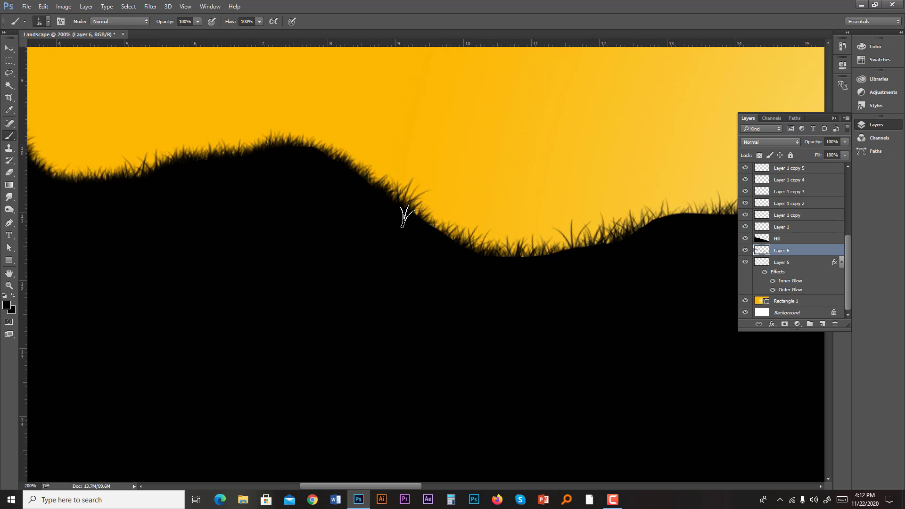
drag(532, 256, 364, 242)
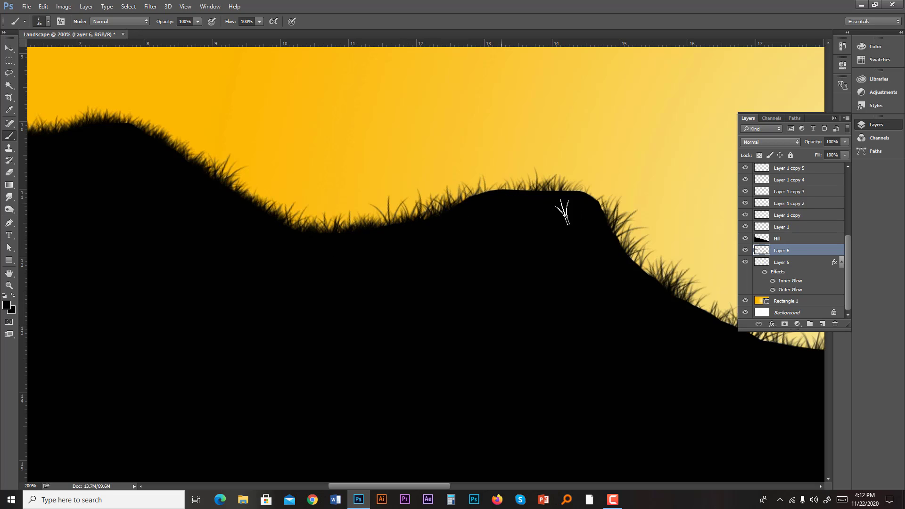
mouse_move(495, 191)
mouse_down()
mouse_move(472, 197)
mouse_move(468, 217)
mouse_move(306, 240)
mouse_up()
key(ctrl+z)
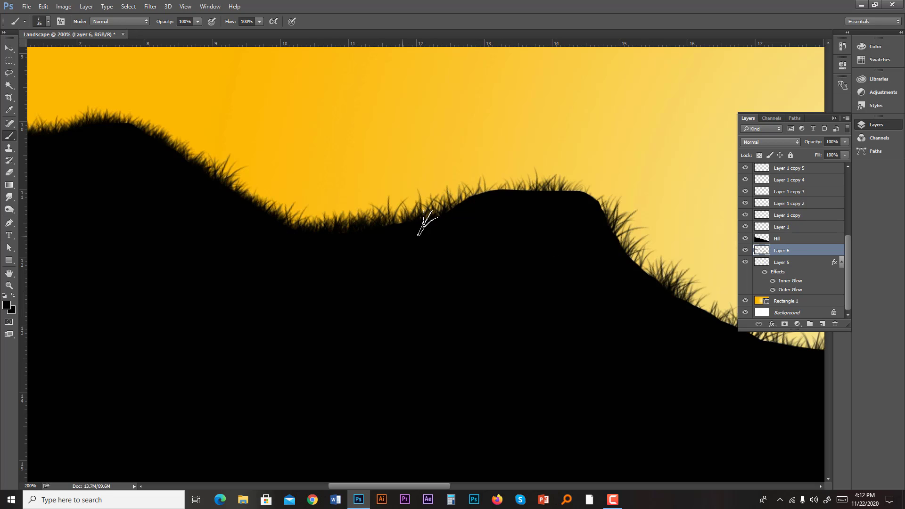
Step: Fill in short 35 px grass across the third crest's flat top and down the upper part of its steep slope
mouse_move(499, 204)
mouse_down()
mouse_move(448, 221)
mouse_move(460, 197)
mouse_move(524, 190)
mouse_move(516, 187)
mouse_up()
drag(620, 224, 588, 199)
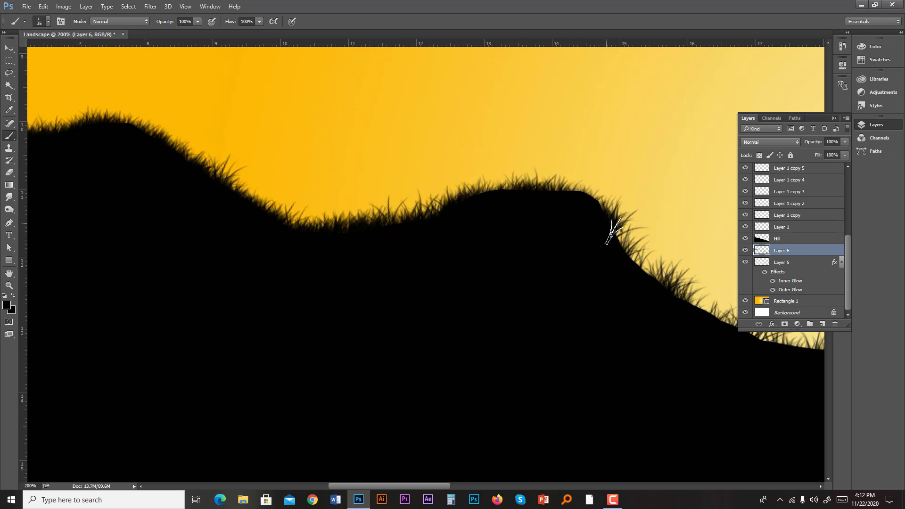
mouse_move(607, 243)
mouse_down()
mouse_move(646, 271)
mouse_move(623, 240)
mouse_move(622, 282)
mouse_up()
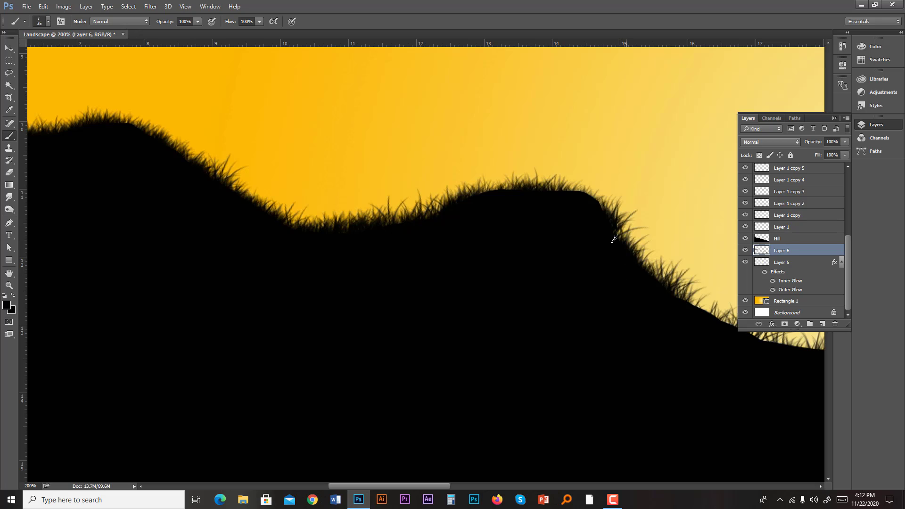
mouse_move(576, 194)
mouse_down()
mouse_move(607, 220)
mouse_move(513, 193)
mouse_move(471, 207)
mouse_move(499, 195)
mouse_up()
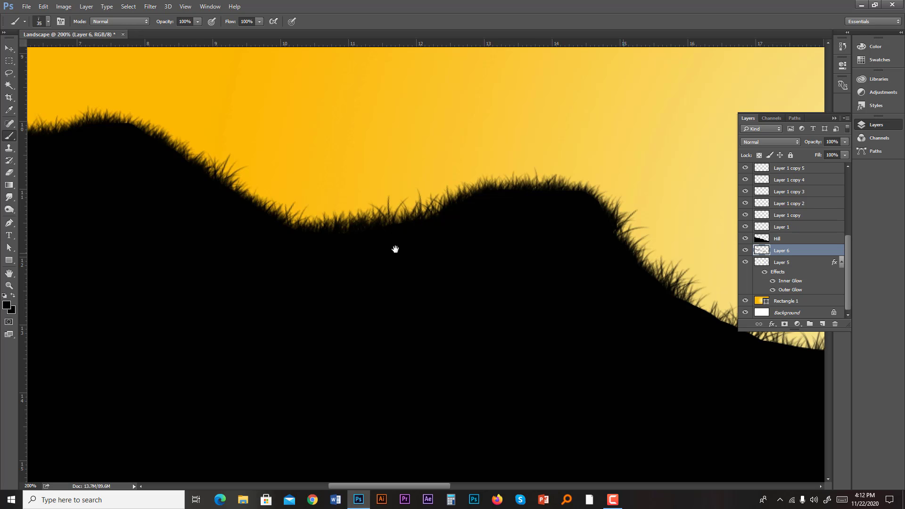
Step: Fill in short 35 px grass down the third crest's lower slope and along the ridge in front of the sun
mouse_move(666, 270)
mouse_down()
mouse_move(617, 307)
mouse_move(409, 226)
mouse_move(471, 242)
mouse_move(343, 209)
mouse_up()
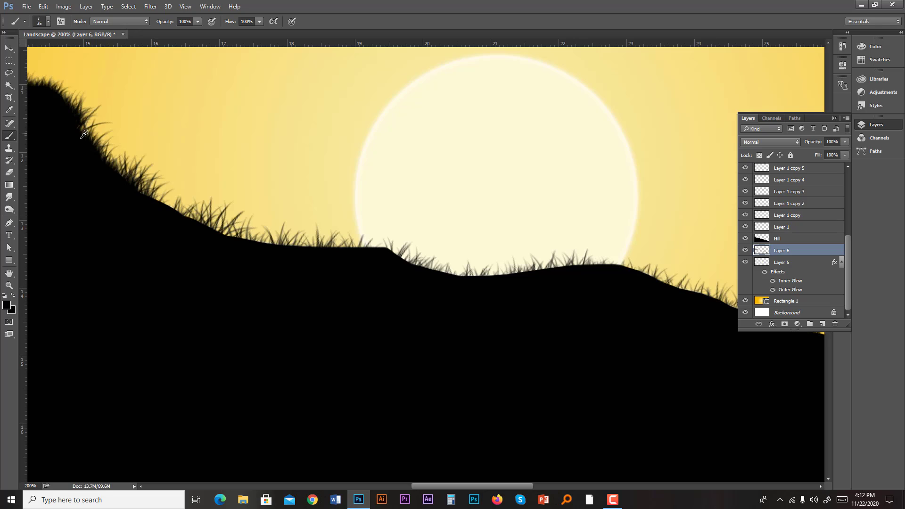
drag(190, 218, 153, 209)
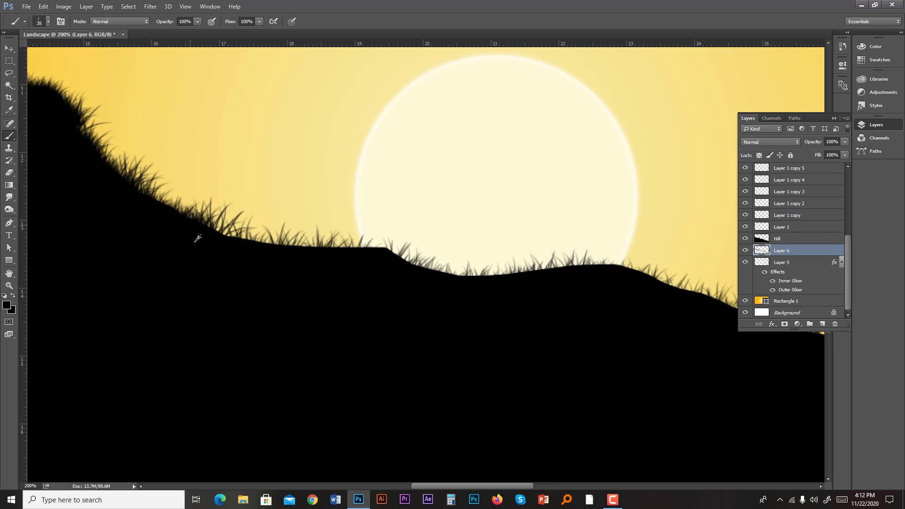
drag(217, 231, 147, 202)
drag(255, 241, 210, 236)
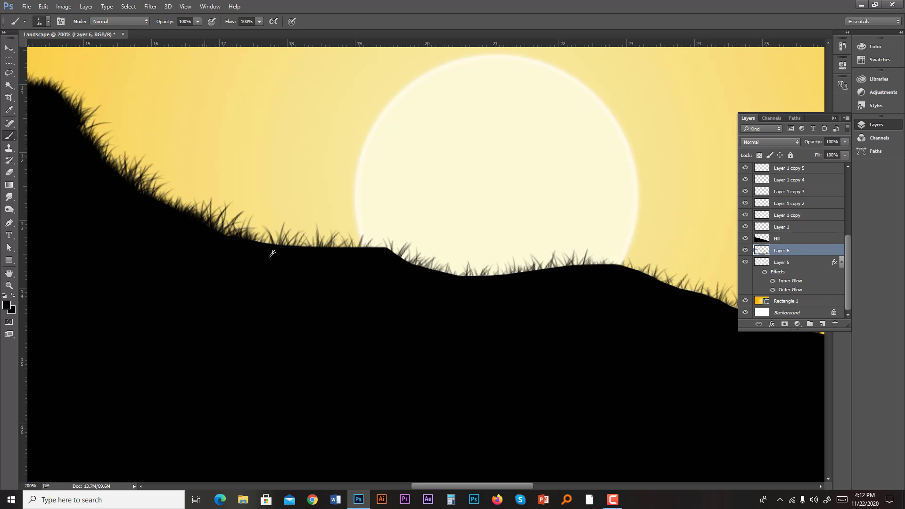
mouse_move(272, 253)
mouse_down()
mouse_move(369, 251)
mouse_move(337, 252)
mouse_move(476, 288)
mouse_move(371, 250)
mouse_move(389, 259)
mouse_move(308, 251)
mouse_move(624, 272)
mouse_move(493, 272)
mouse_move(517, 283)
mouse_move(476, 283)
mouse_move(441, 272)
mouse_move(669, 280)
mouse_move(615, 266)
mouse_move(705, 303)
mouse_move(628, 309)
mouse_move(384, 263)
mouse_move(426, 242)
mouse_move(408, 237)
mouse_move(574, 289)
mouse_move(441, 250)
mouse_move(475, 264)
mouse_move(450, 262)
mouse_move(645, 314)
mouse_move(490, 273)
mouse_move(636, 326)
mouse_move(626, 317)
mouse_move(651, 353)
mouse_move(642, 330)
mouse_move(574, 288)
mouse_move(639, 328)
mouse_move(658, 404)
mouse_up()
Step: Thicken the grass with short blades down the steep drop past the sun and along the gentle slope below it
key(space)
drag(654, 364, 576, 259)
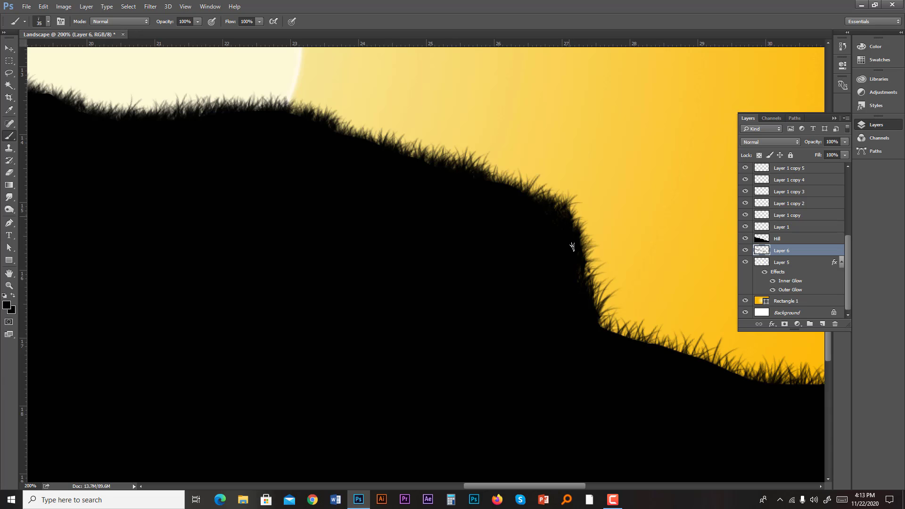
mouse_move(584, 278)
mouse_down()
mouse_move(613, 330)
mouse_move(718, 376)
mouse_move(627, 337)
mouse_move(795, 388)
mouse_up()
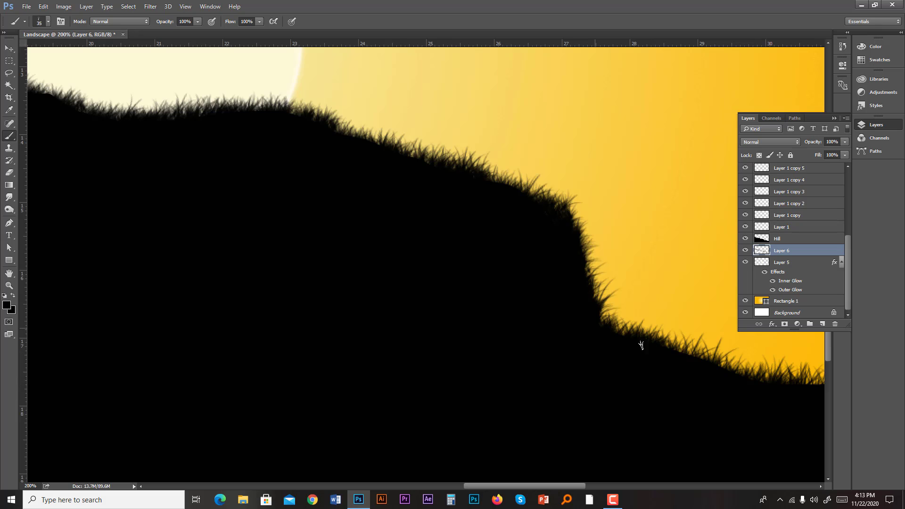
Step: Fill in short 35 px grass through the last dip and over the small mound up to the palm trunks
key(space)
drag(704, 363, 384, 257)
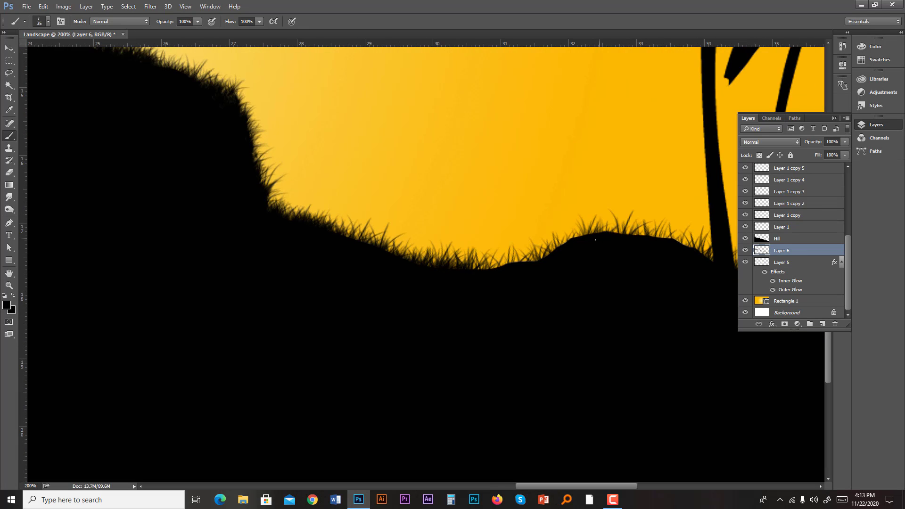
drag(595, 241, 513, 272)
mouse_move(566, 257)
mouse_down()
mouse_move(493, 274)
mouse_move(535, 277)
mouse_move(319, 238)
mouse_up()
key(space)
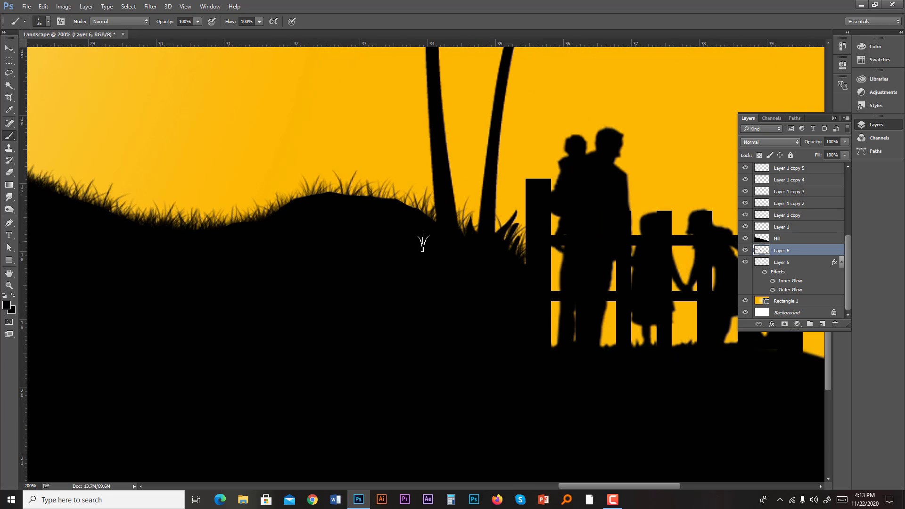
mouse_move(397, 206)
mouse_down()
mouse_move(443, 232)
mouse_move(423, 229)
mouse_move(422, 209)
mouse_move(349, 198)
mouse_move(295, 212)
mouse_up()
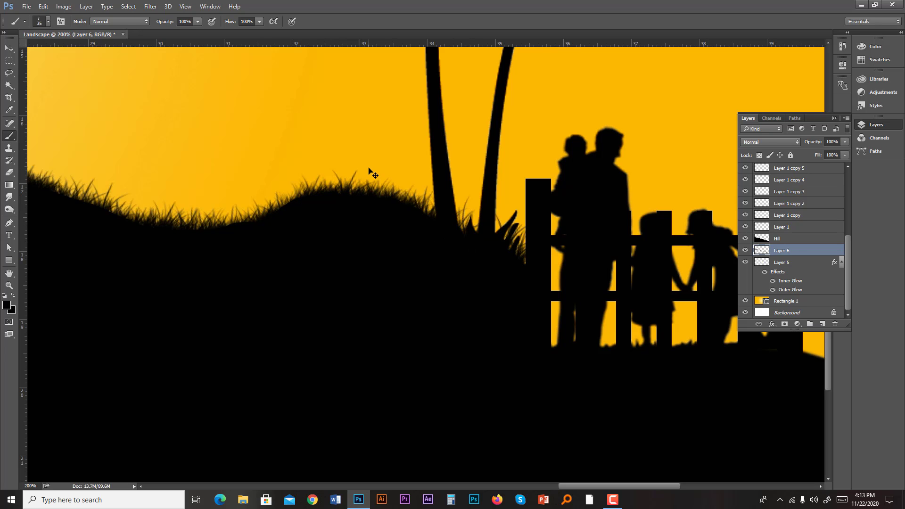
Step: Zoom out to the whole scene and choose the 304 px flock-of-birds preset for the Brush tool
key(ctrl+minus)
key(ctrl+minus)
key(ctrl+minus)
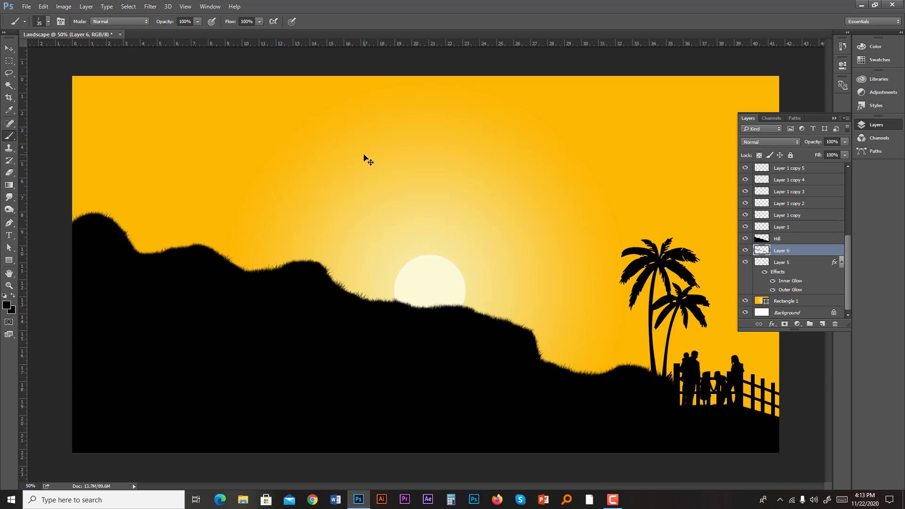
key(ctrl+minus)
key(v)
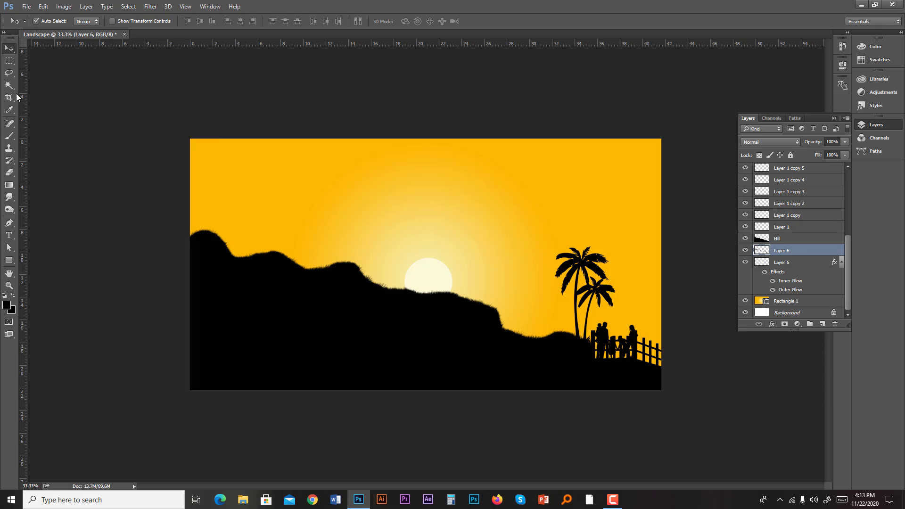
click(9, 136)
right_click(306, 212)
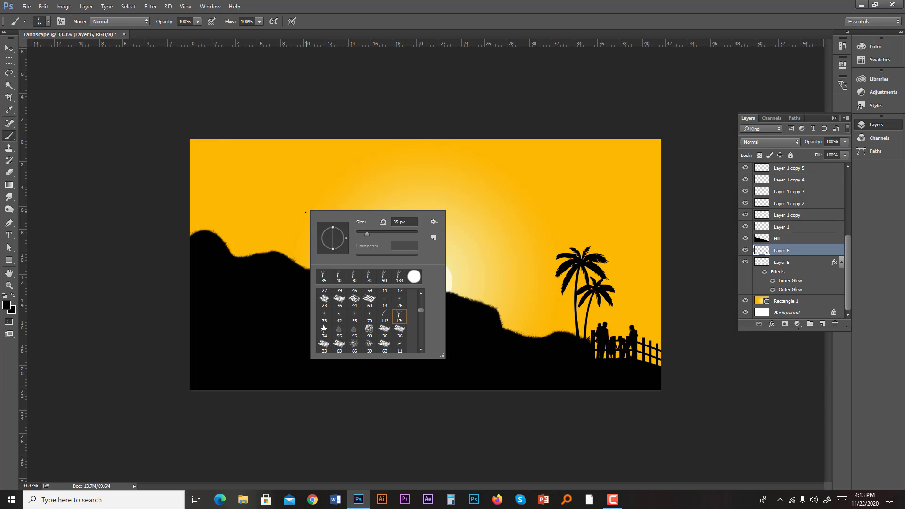
scroll(373, 317, down, 5)
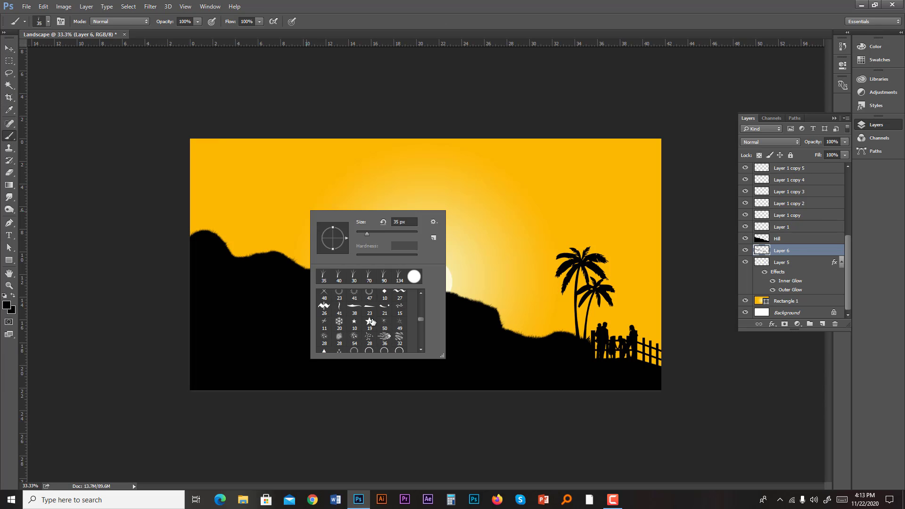
scroll(370, 331, down, 8)
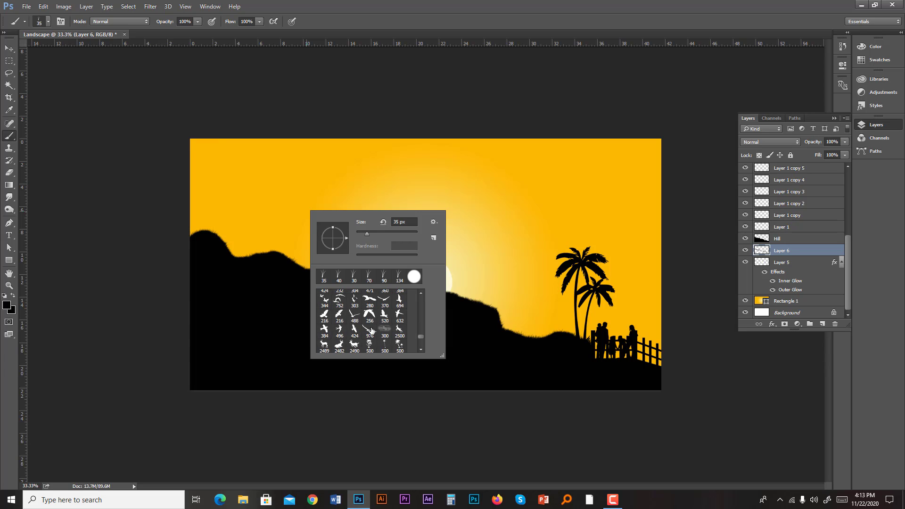
click(357, 303)
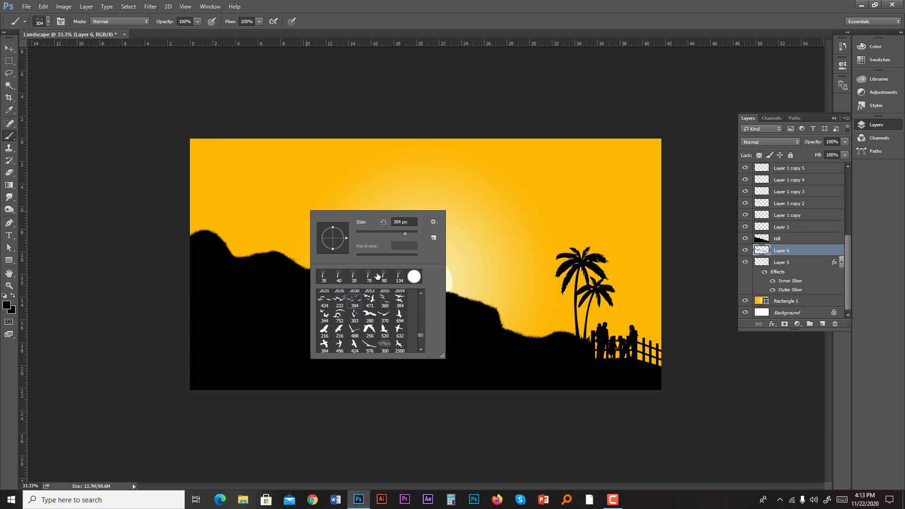
click(534, 2)
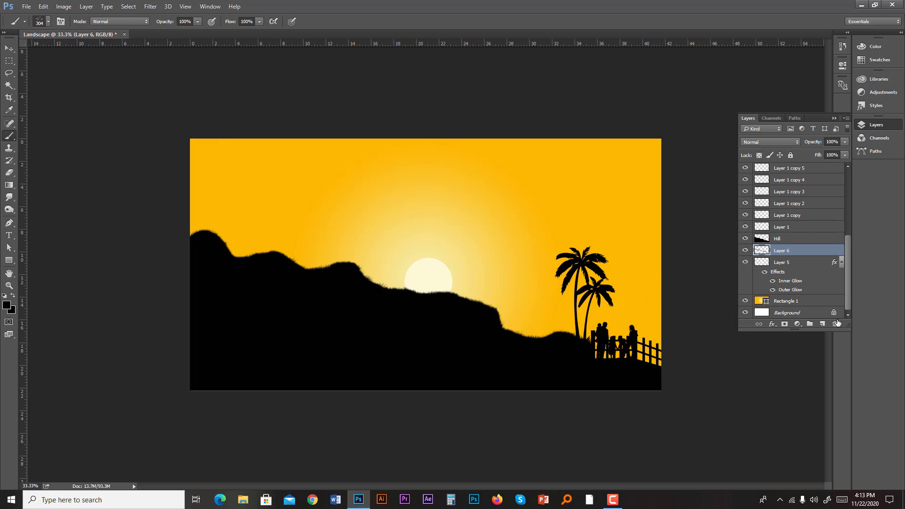
Step: Add a new layer above Layer 4 and stamp a small flock at 175 px in the sky beside the shorter palm
drag(845, 242, 844, 179)
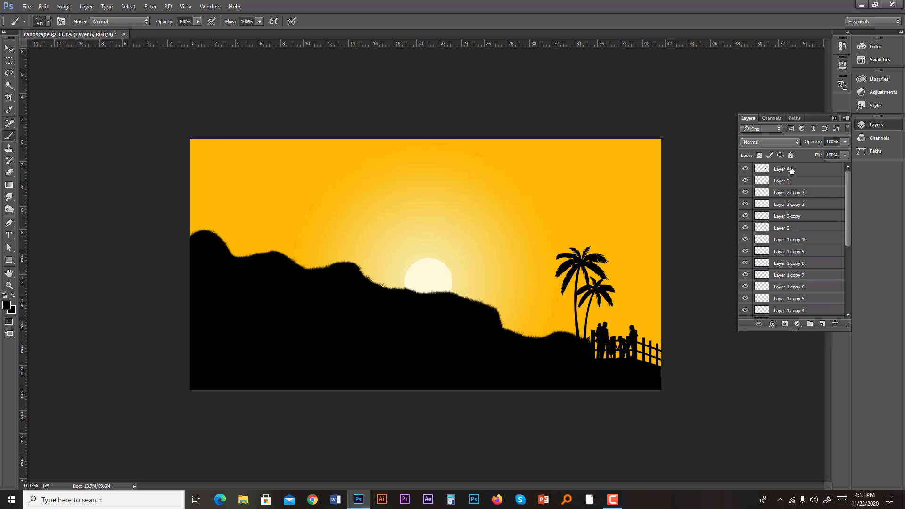
click(791, 171)
click(824, 325)
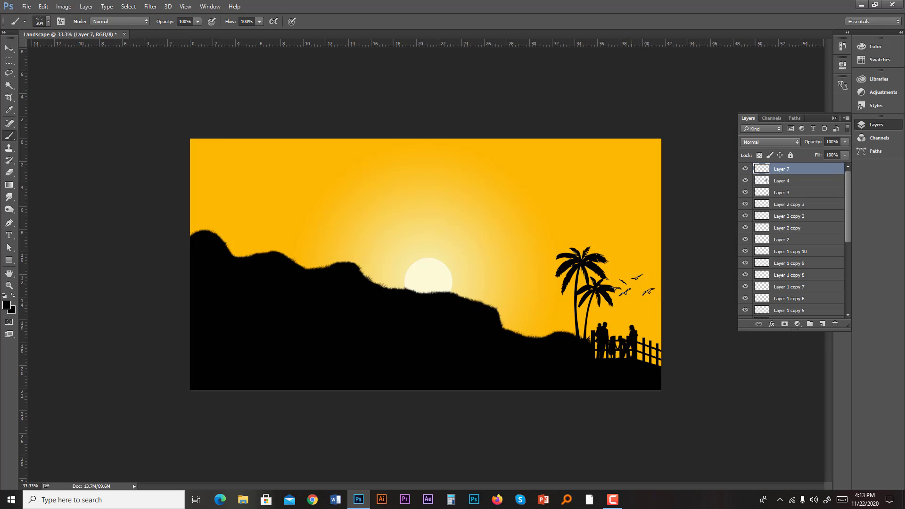
key(bracketleft)
key(bracketleft)
Step: Choose the 488 px single-gull brush, reduce it to 200 px and try one gull in the sky above the upper hill crests
right_click(313, 209)
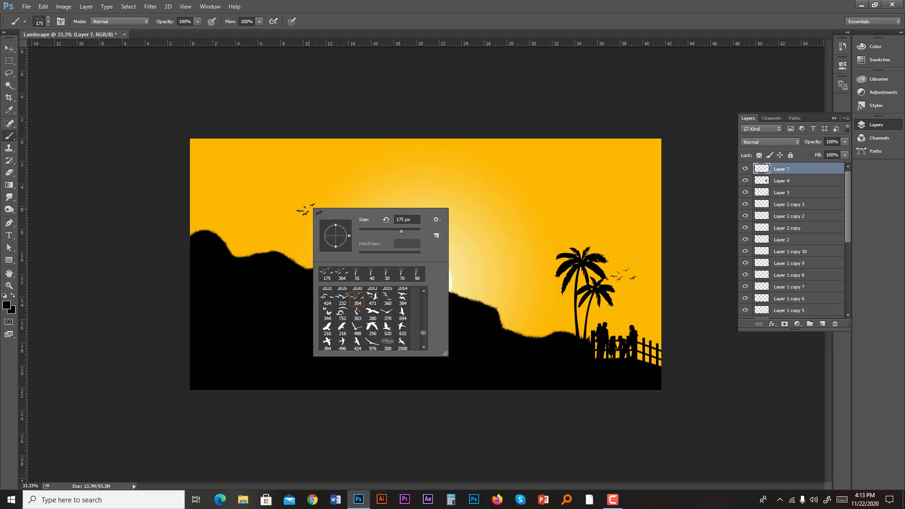
double_click(357, 330)
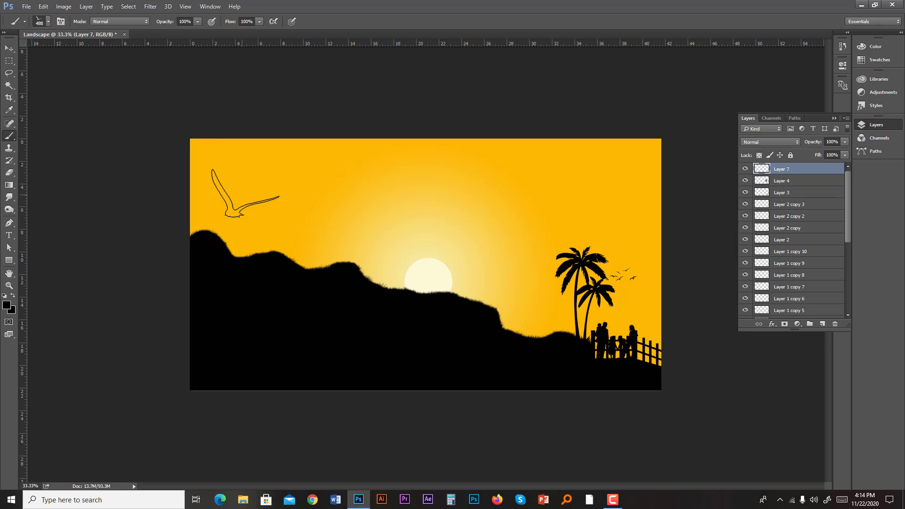
key(bracketleft)
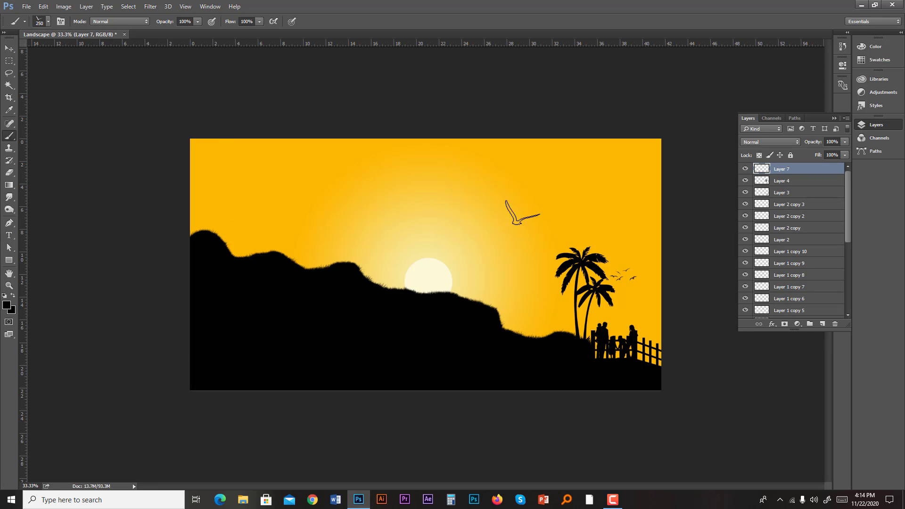
click(317, 193)
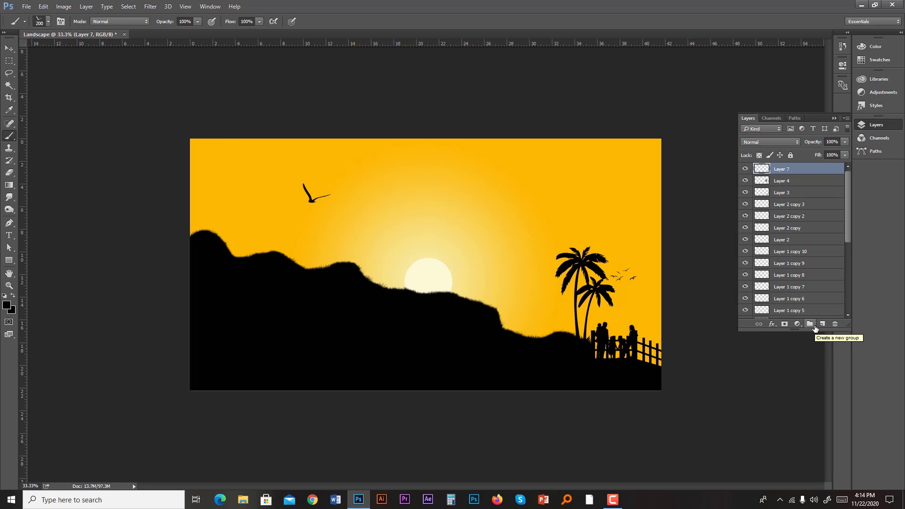
key(ctrl+z)
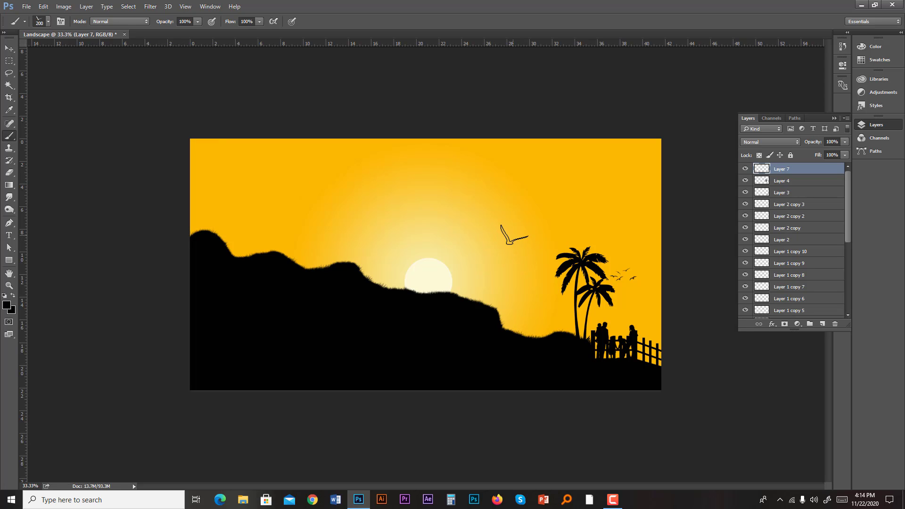
Step: Shrink the gull brush below 200 px, stamp one gull between the sun and the tall palm, and review the whole scene
key(bracketleft)
key(bracketleft)
key(bracketleft)
click(536, 236)
key(v)
key(ctrl+minus)
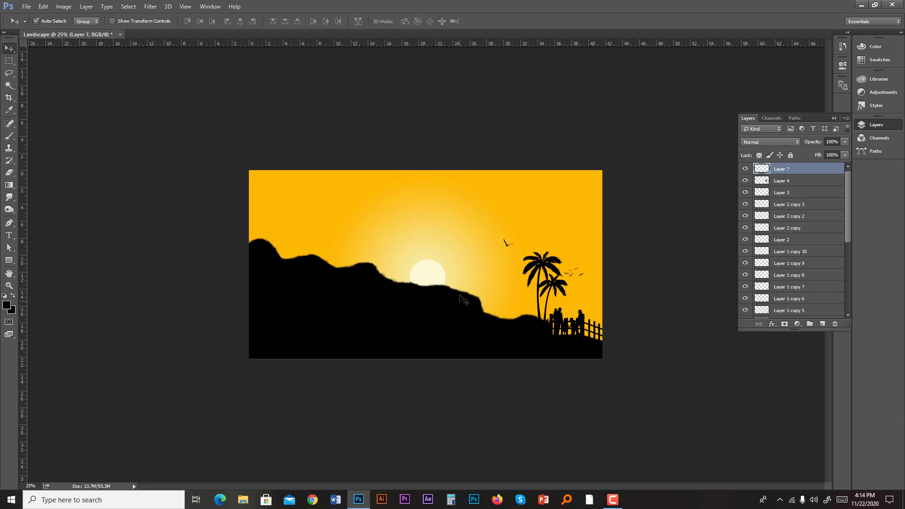
key(ctrl+plus)
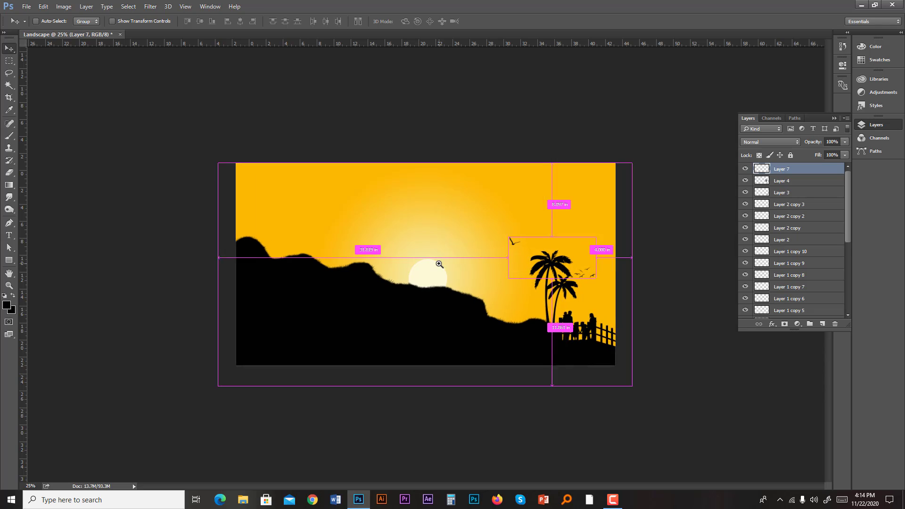
ctrl+click(439, 264)
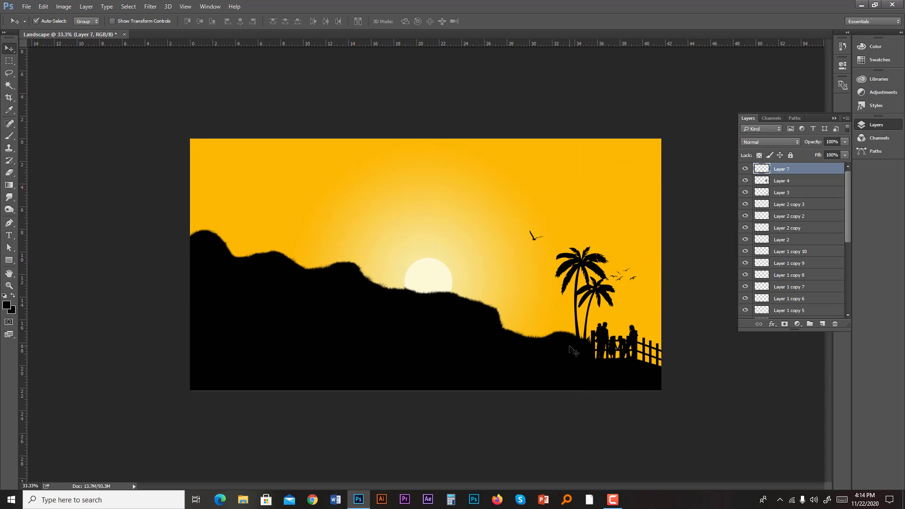